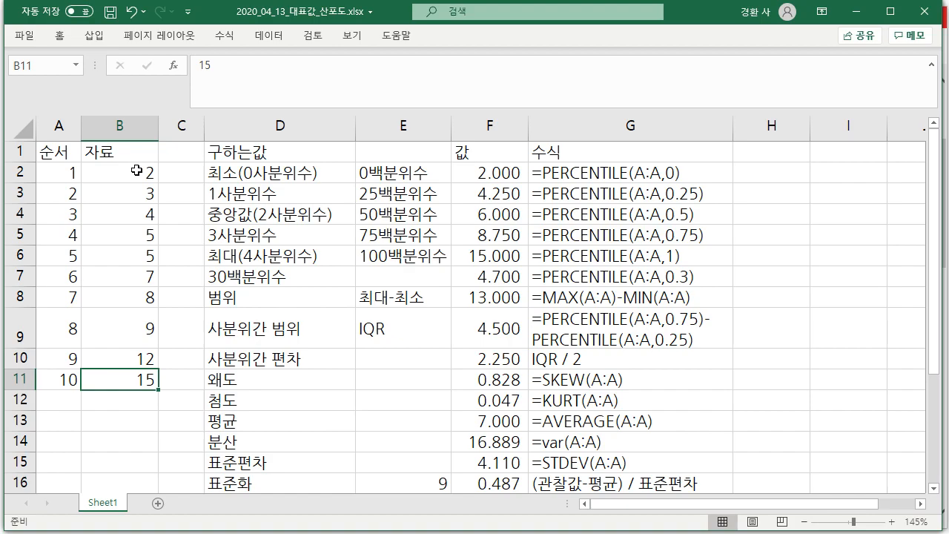
Step: Examine the order and data columns, and the minimum and maximum rows with their 0th and 100th percentile labels
left_click_drag(60, 167, 70, 379)
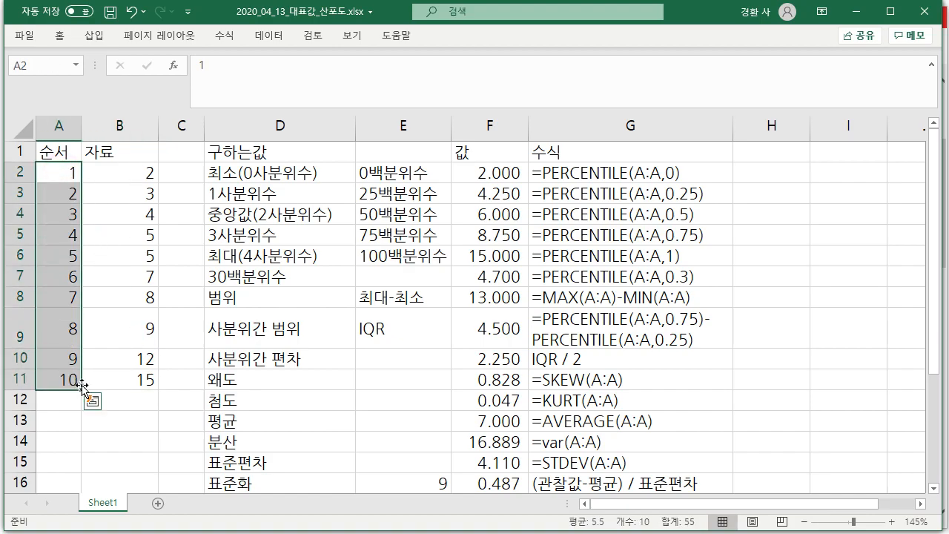
left_click(131, 169)
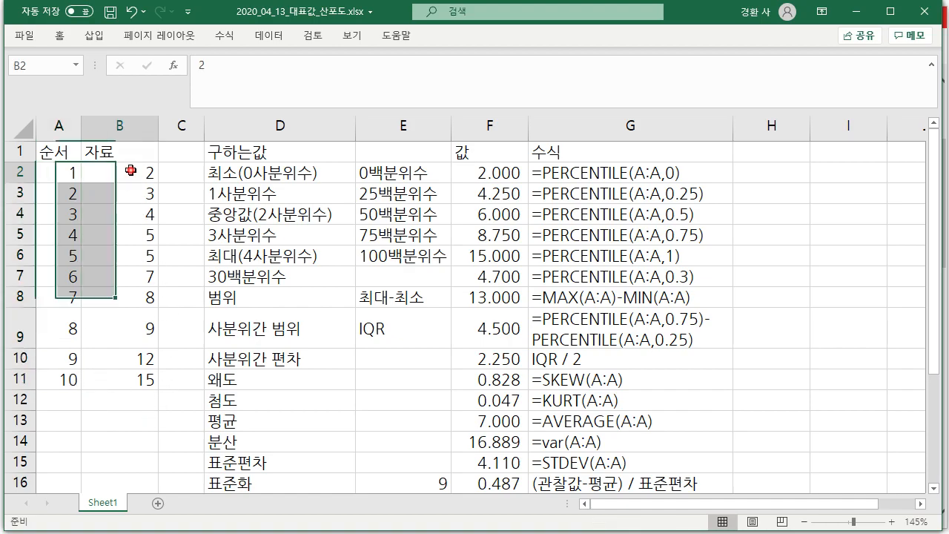
left_click(255, 173)
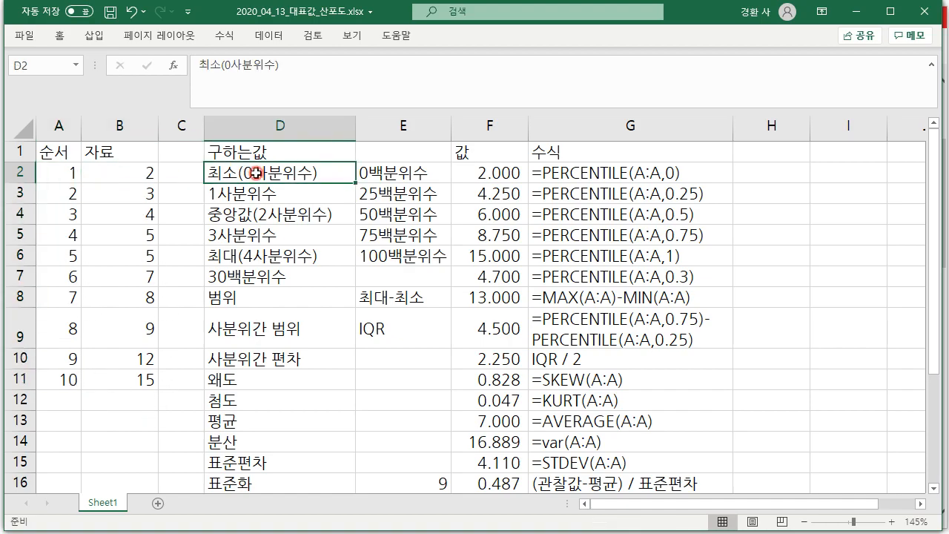
left_click(401, 175)
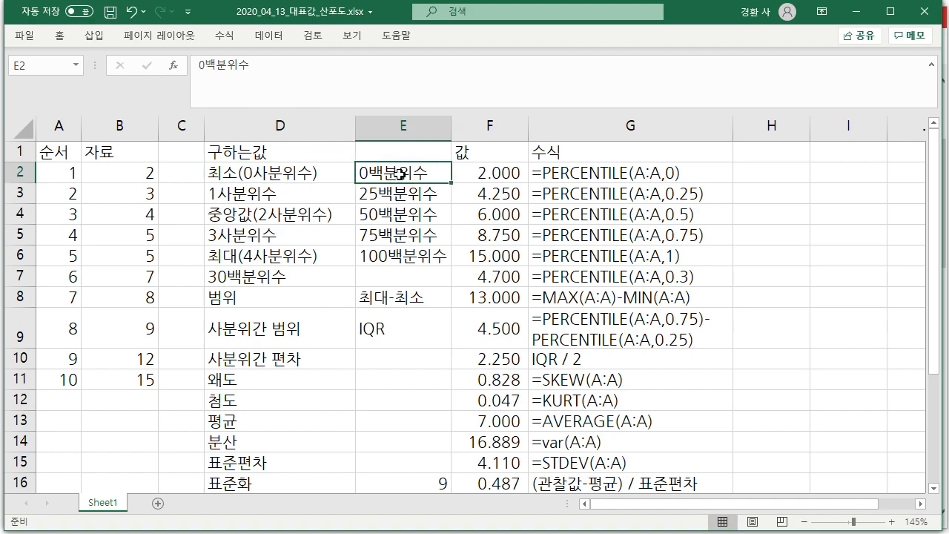
left_click(138, 382)
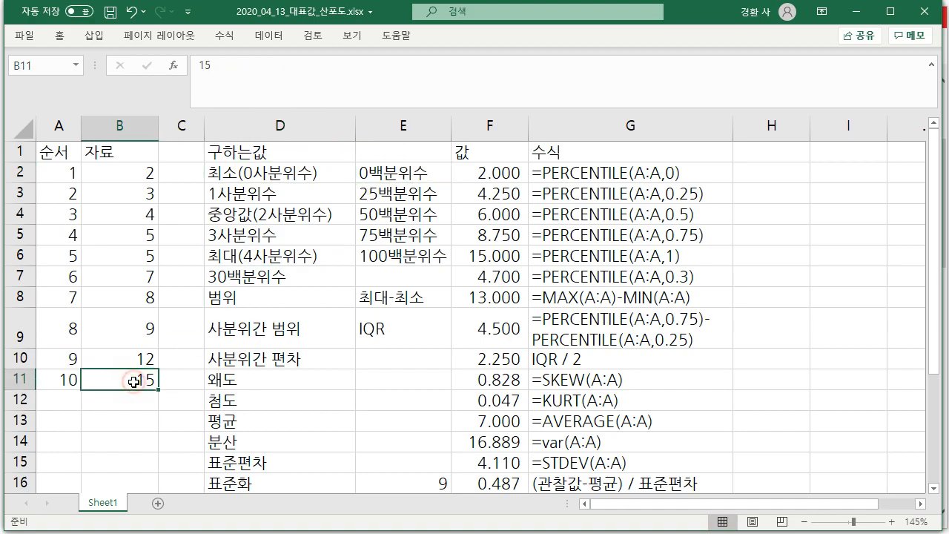
left_click(252, 257)
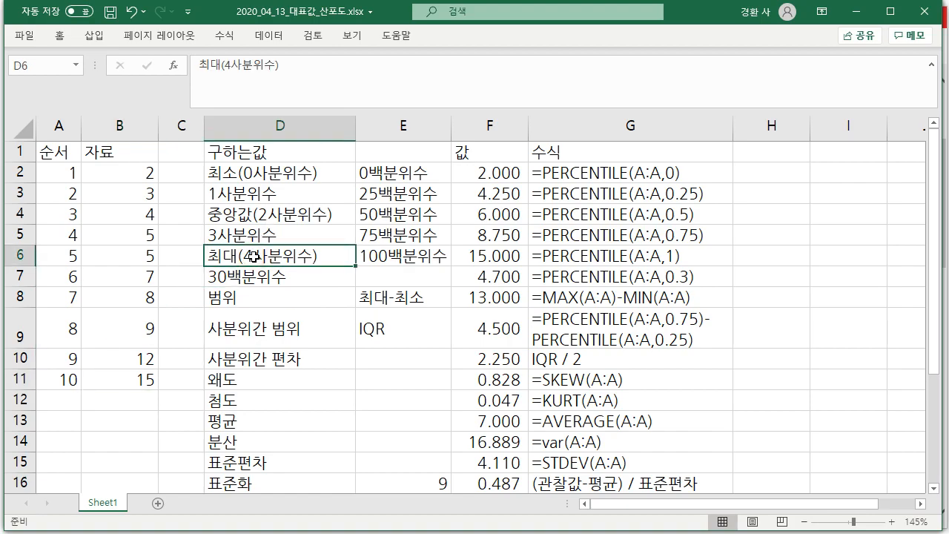
left_click(393, 257)
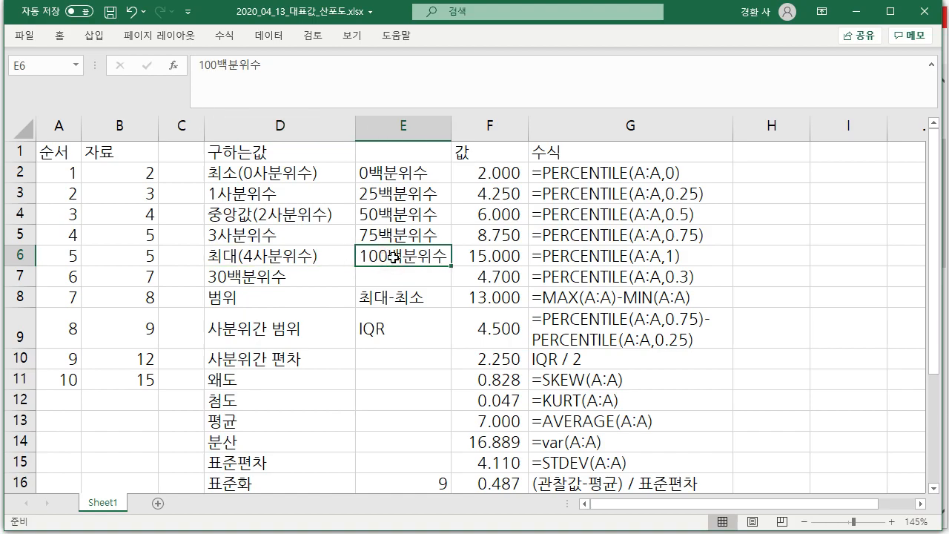
Step: Examine the range row and its formula against the largest and smallest values in data column B
left_click(268, 301)
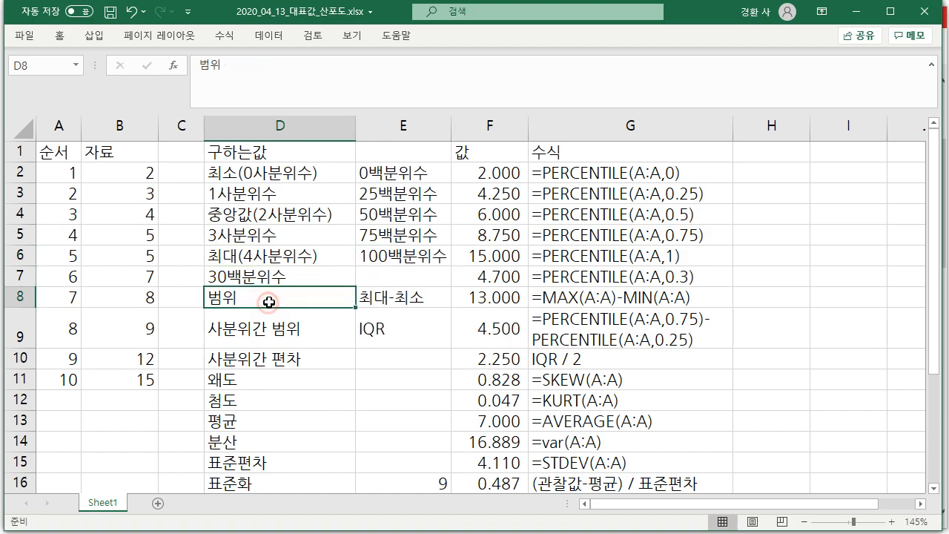
left_click_drag(293, 299, 371, 298)
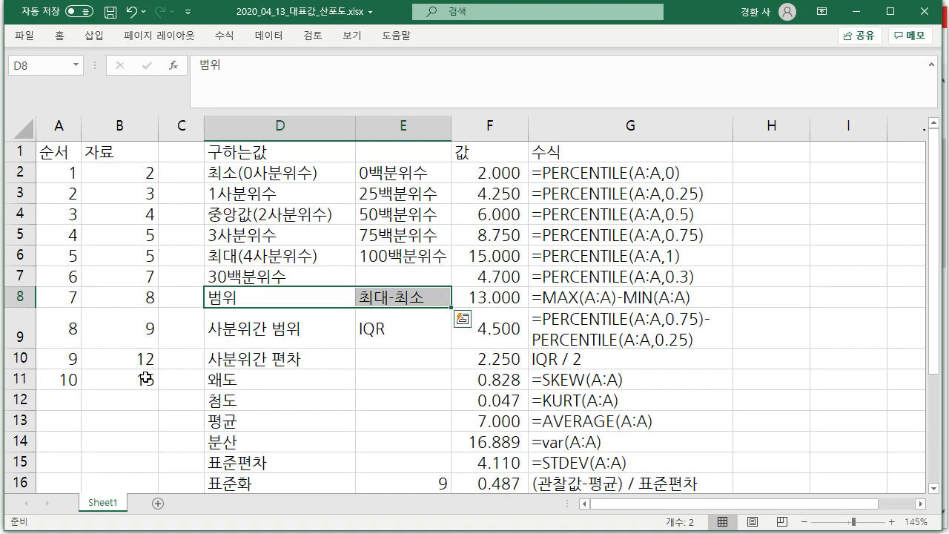
left_click(144, 378)
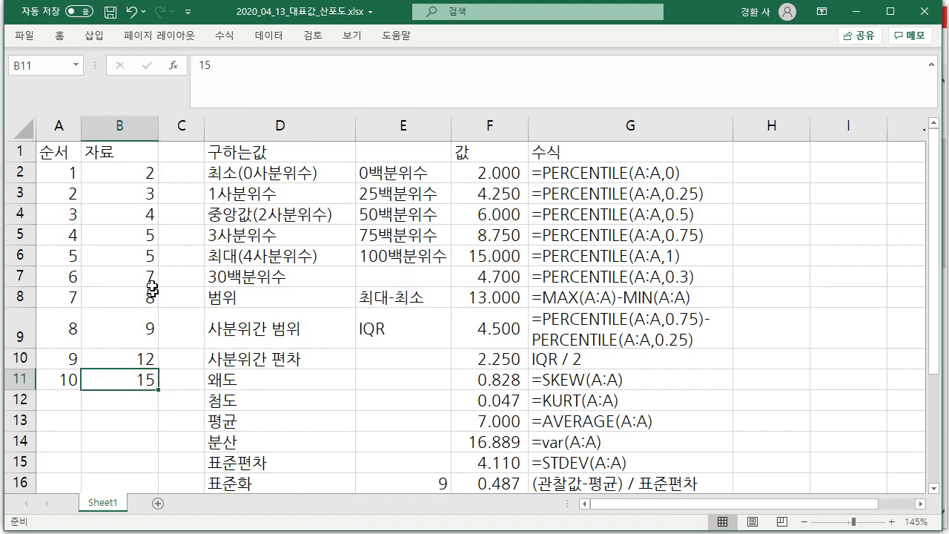
left_click(148, 172)
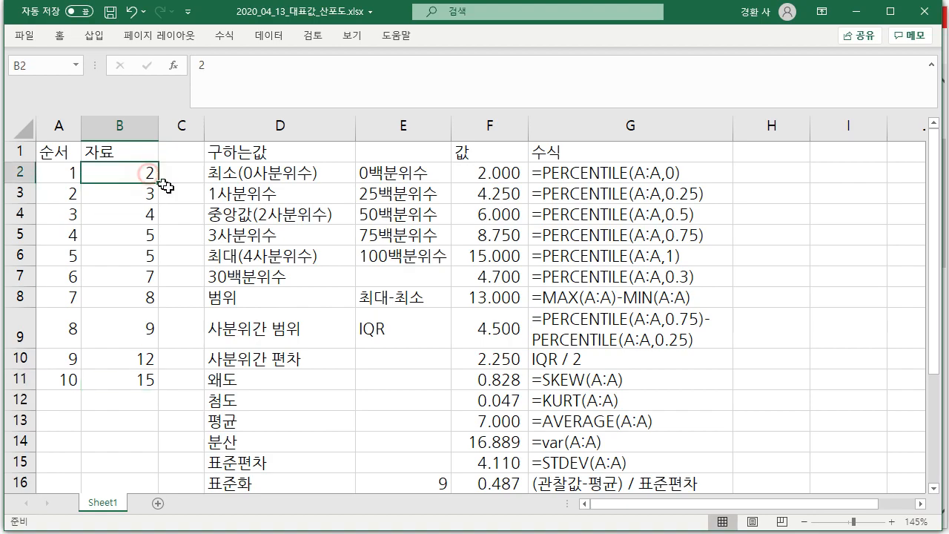
left_click(496, 299)
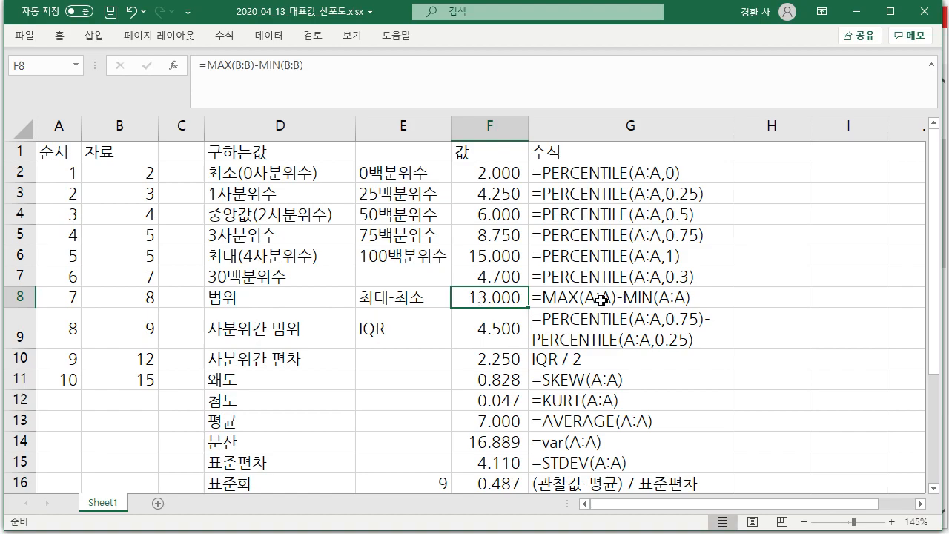
left_click(119, 131)
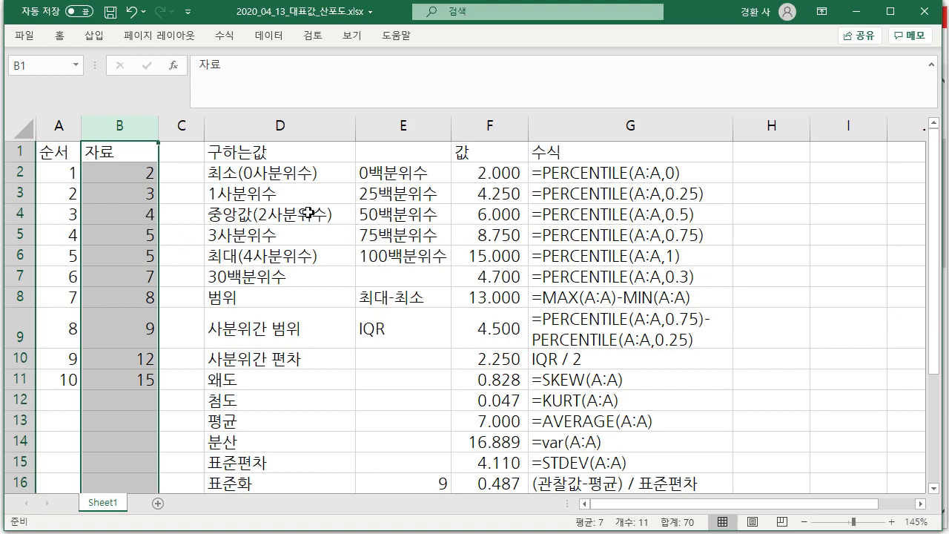
Step: Handwrite the median position calculation (10+1)/2 = 5.5 over the sheet beside the median row, and clear the ink
left_click(257, 194)
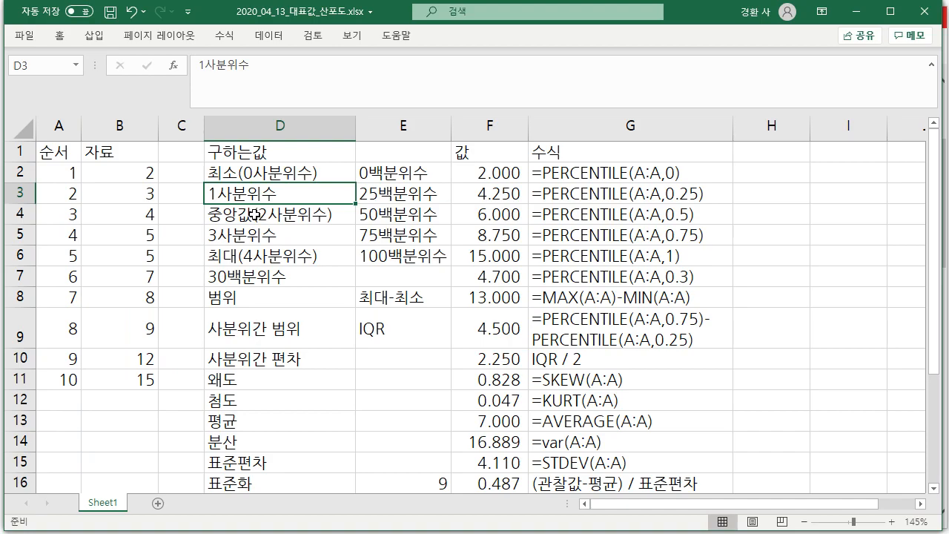
left_click(254, 215)
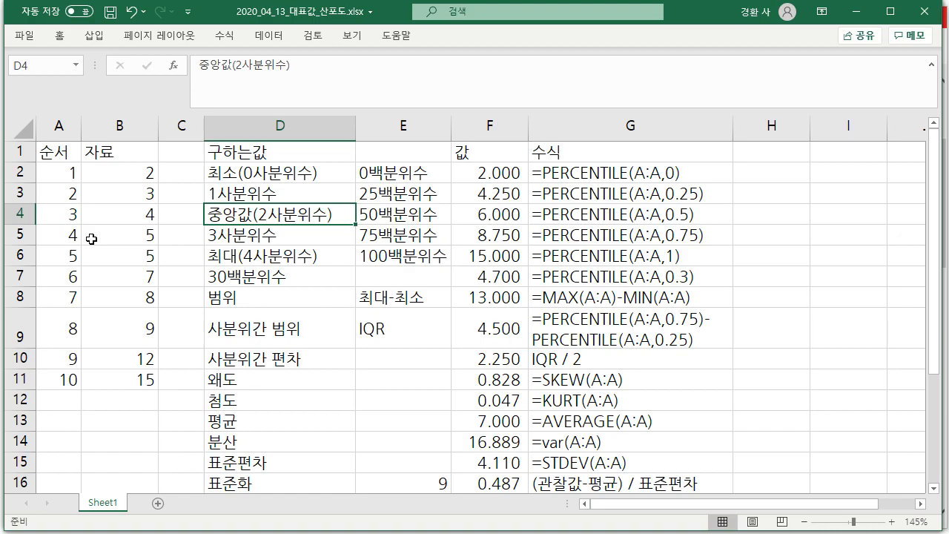
left_click_drag(392, 136, 393, 195)
mouse_move(428, 145)
left_mouse_down()
mouse_move(419, 191)
mouse_move(428, 148)
mouse_move(488, 159)
left_mouse_up()
left_click_drag(470, 141, 467, 191)
left_click_drag(508, 132, 510, 191)
left_click_drag(351, 231, 556, 207)
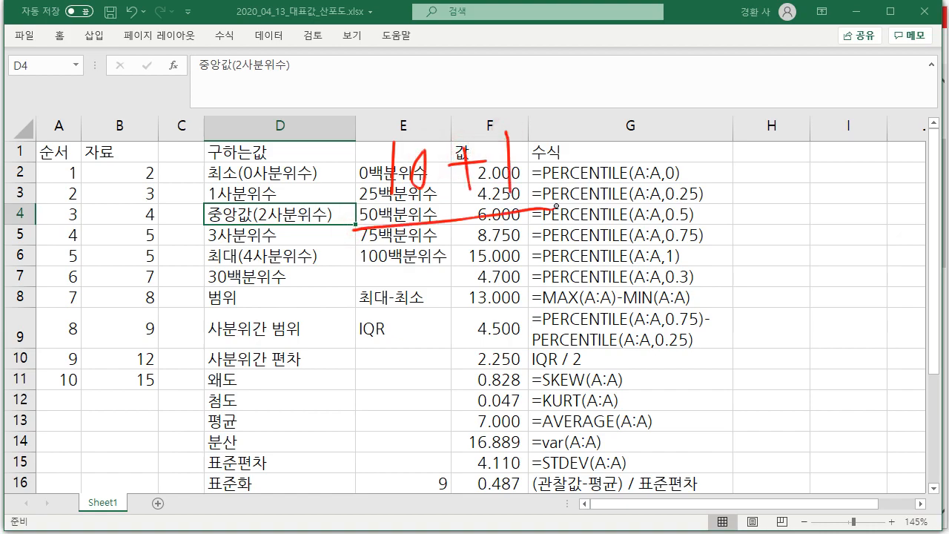
left_click_drag(448, 262, 492, 299)
left_click_drag(578, 197, 616, 195)
left_click_drag(568, 235, 623, 230)
mouse_move(670, 167)
left_mouse_down()
mouse_move(687, 233)
mouse_move(670, 246)
left_mouse_up()
left_click_drag(682, 189, 701, 189)
left_click_drag(726, 236, 725, 246)
mouse_move(744, 178)
left_mouse_down()
mouse_move(748, 249)
mouse_move(785, 188)
left_mouse_up()
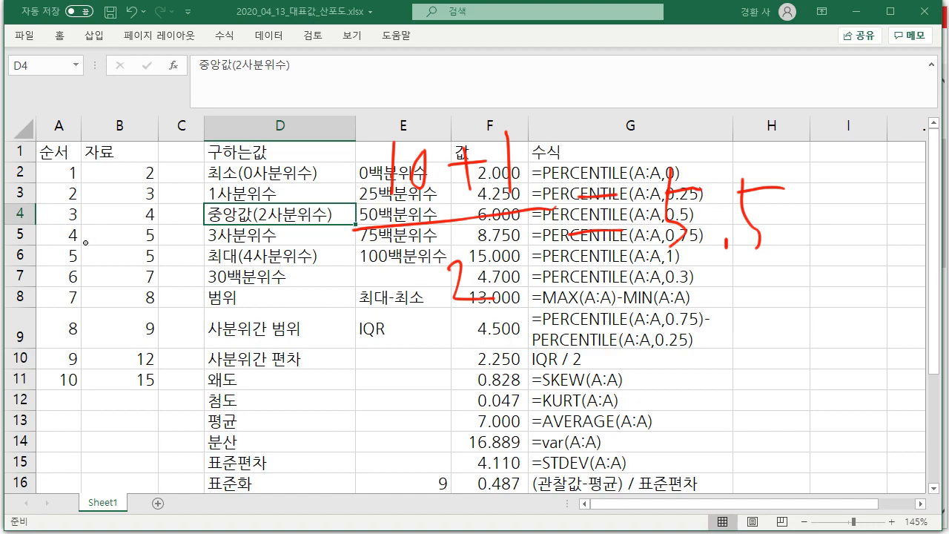
key("Escape")
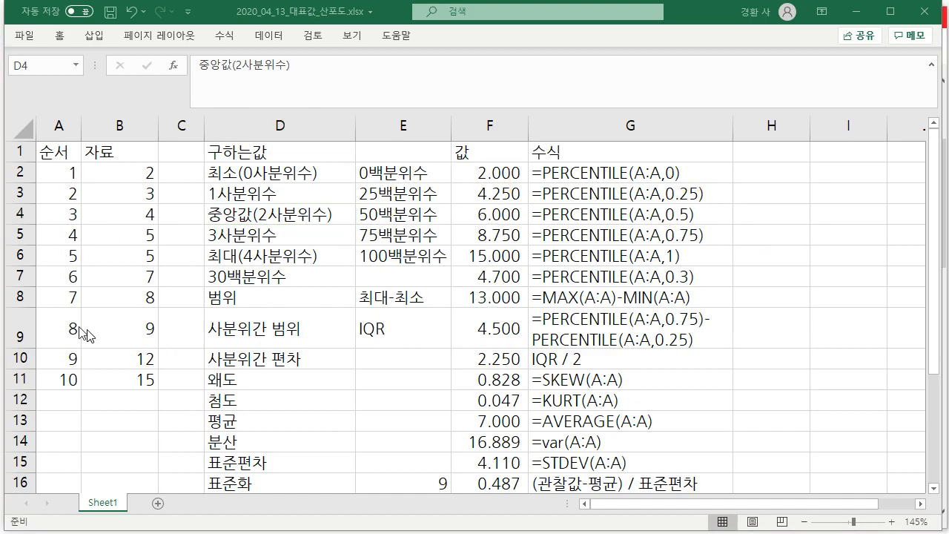
Step: Examine the fifth and sixth data values, and the median row's formula and 50th percentile label
left_click_drag(71, 255, 126, 276)
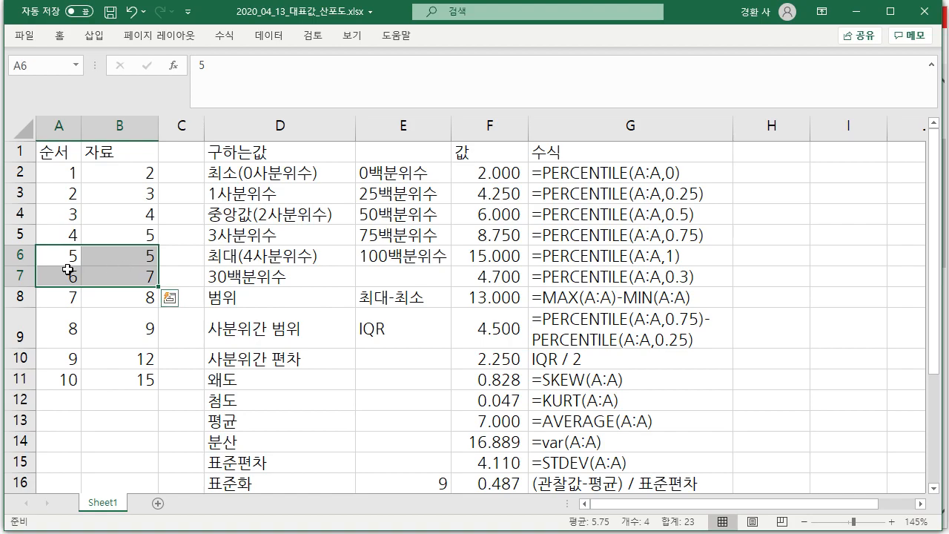
left_click(143, 255)
left_click(145, 275)
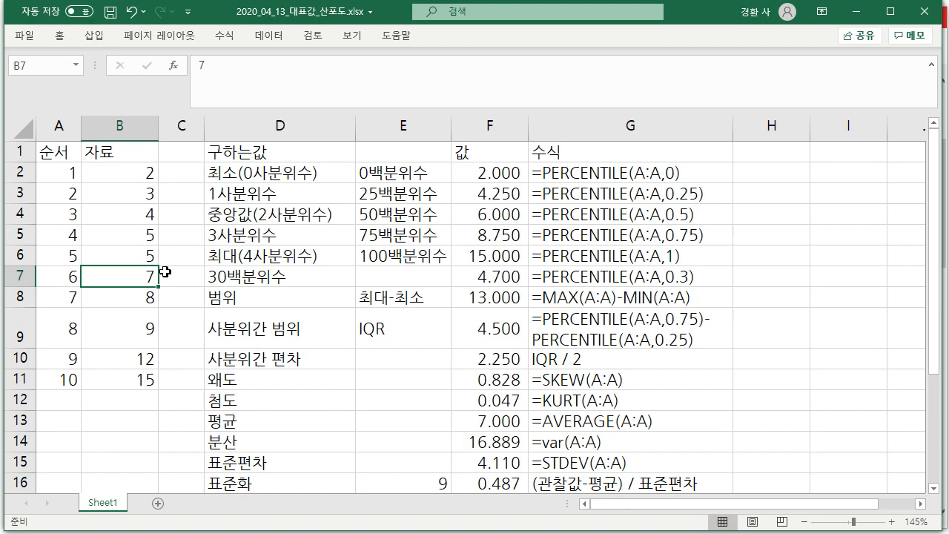
left_click(505, 214)
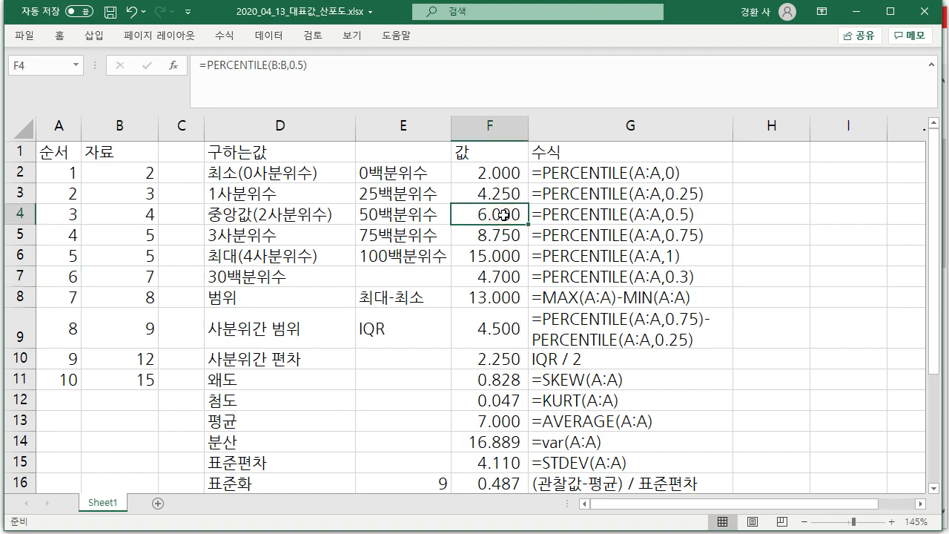
left_click(394, 214)
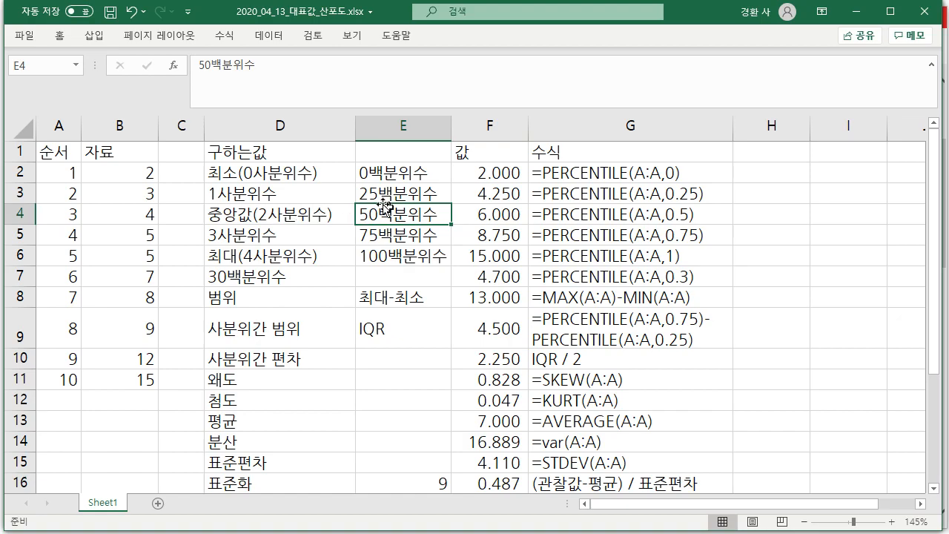
Step: Compare the quartile labels for the minimum, median, maximum and first quartile with their percentile labels and formulas
left_click(296, 173)
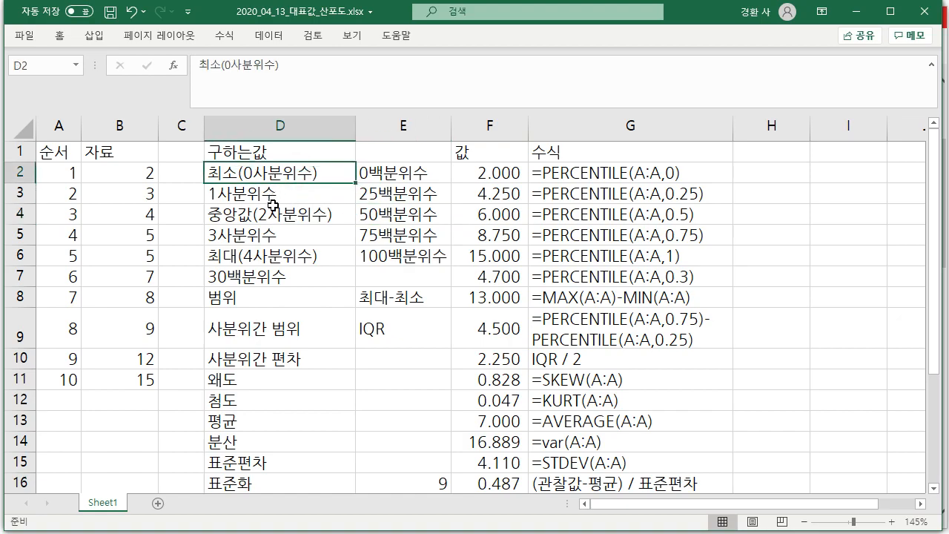
left_click(273, 256)
left_click(270, 216)
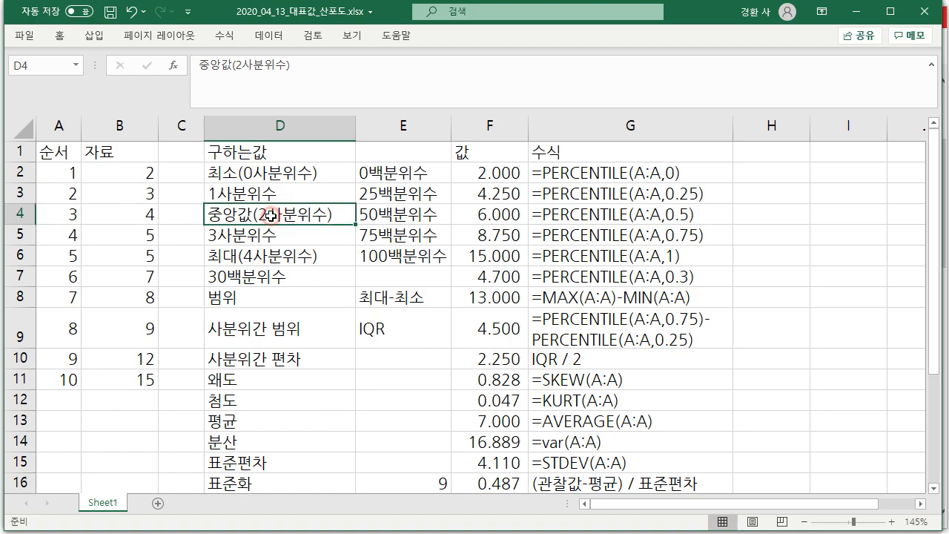
left_click(408, 215)
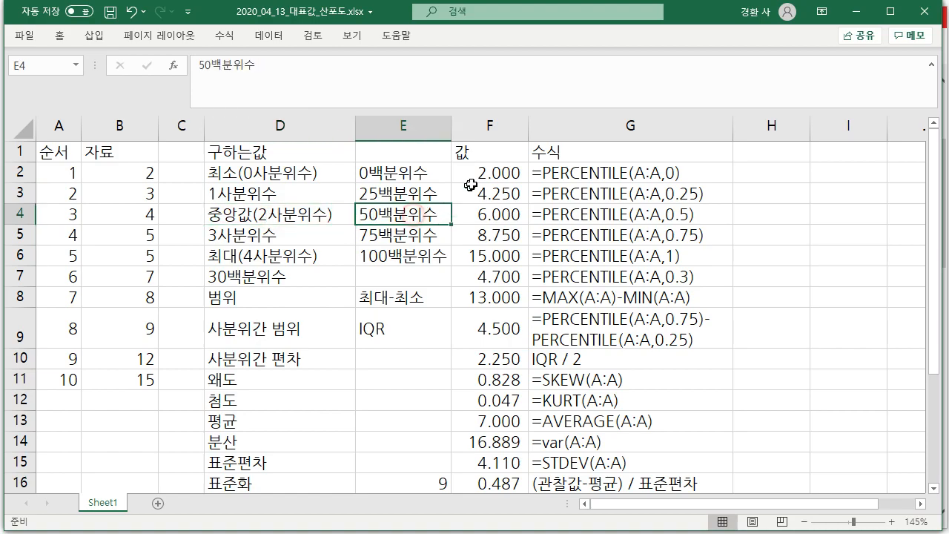
left_click(482, 174)
left_click(489, 214)
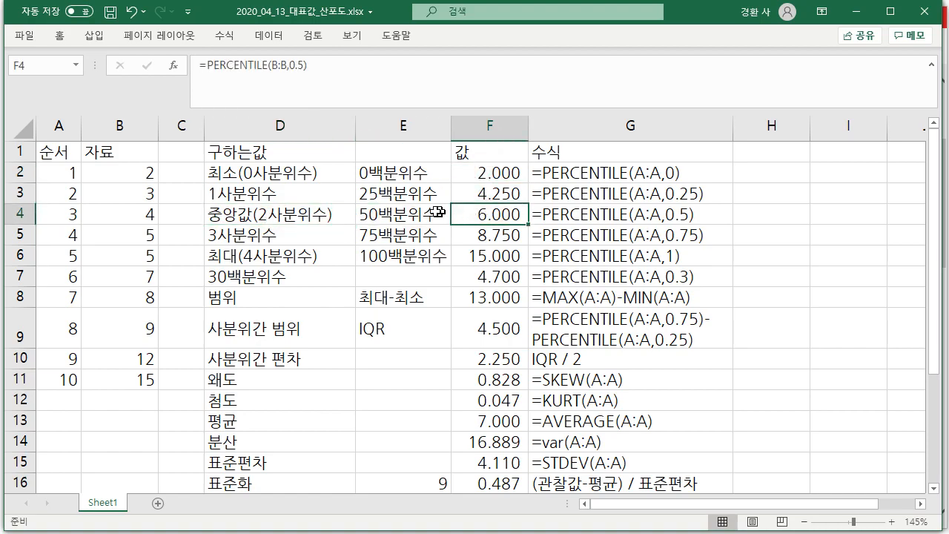
left_click(297, 215)
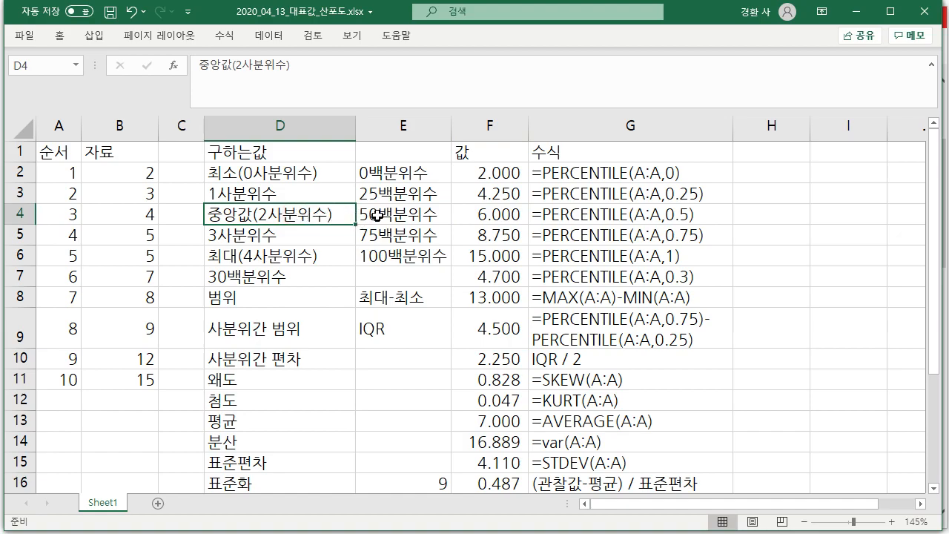
left_click(295, 177)
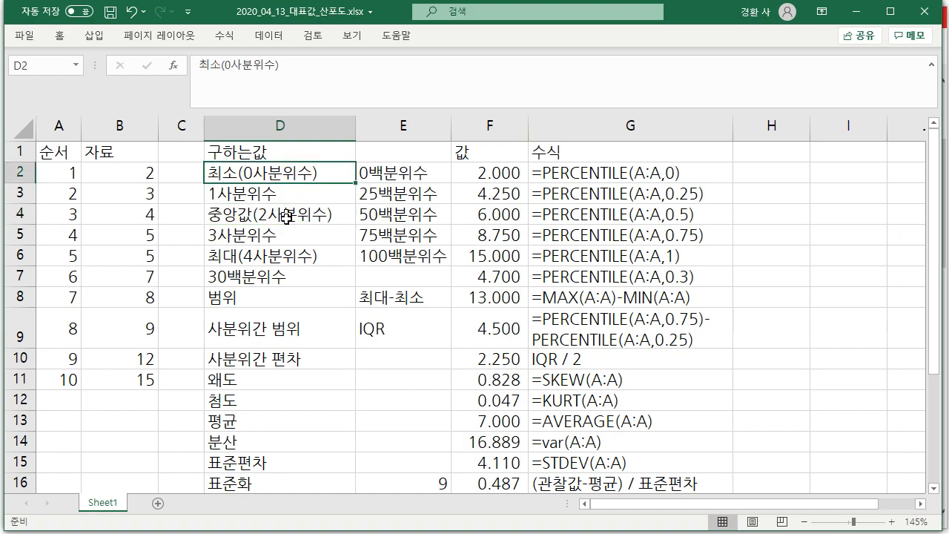
left_click(294, 254)
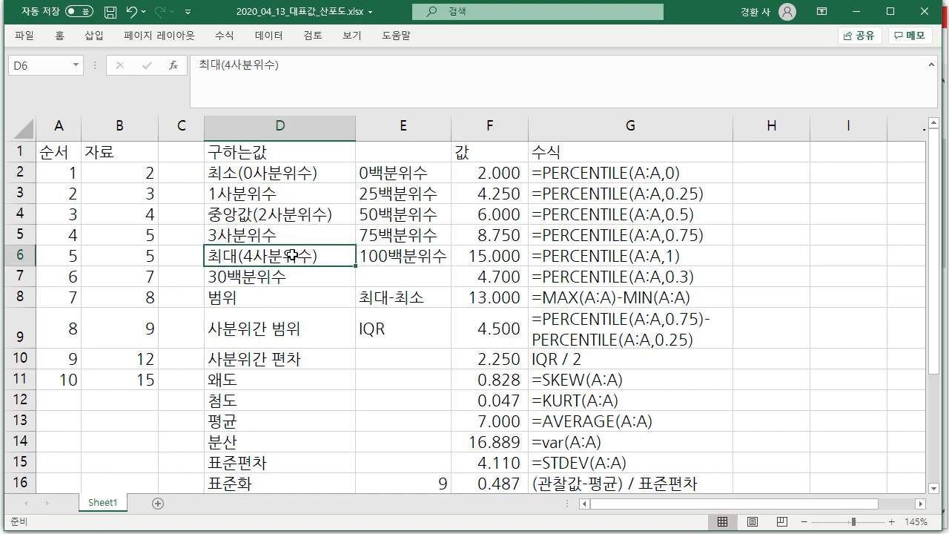
left_click(300, 192)
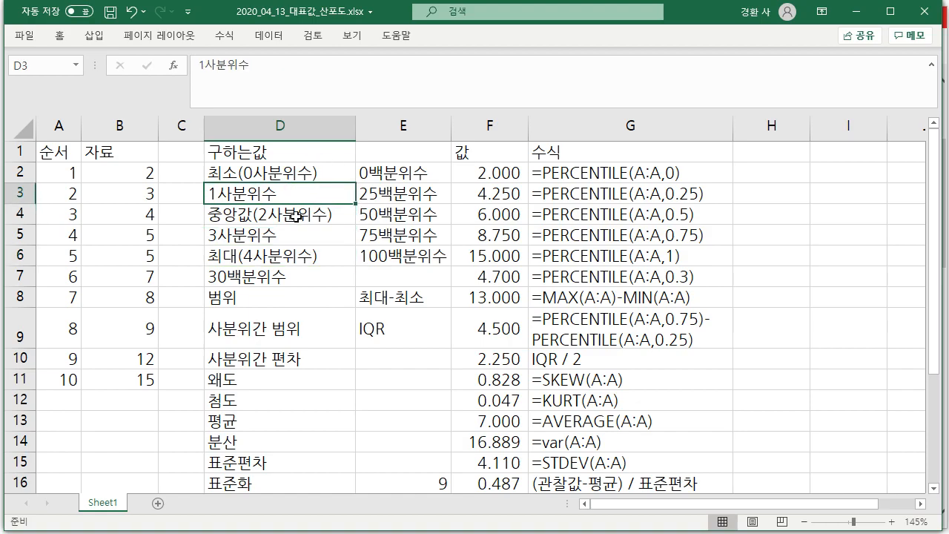
Step: Draw a freehand horizontal bar over the sheet and divide it into four parts with three vertical lines
left_click_drag(271, 247, 282, 308)
left_click_drag(276, 250, 658, 285)
left_click_drag(273, 326, 635, 292)
left_click_drag(461, 141, 495, 413)
left_click_drag(284, 331, 467, 310)
left_click_drag(379, 158, 404, 437)
left_click_drag(498, 321, 691, 269)
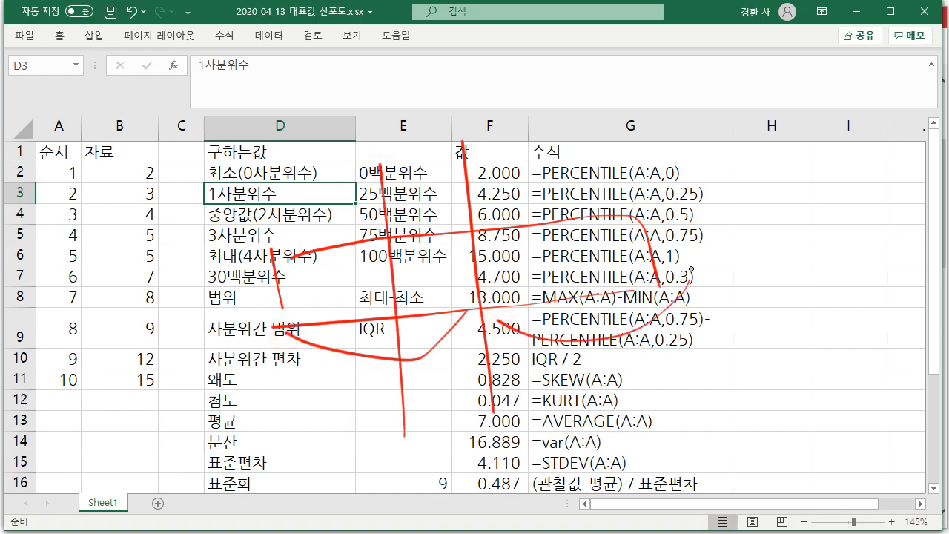
left_click_drag(537, 135, 590, 440)
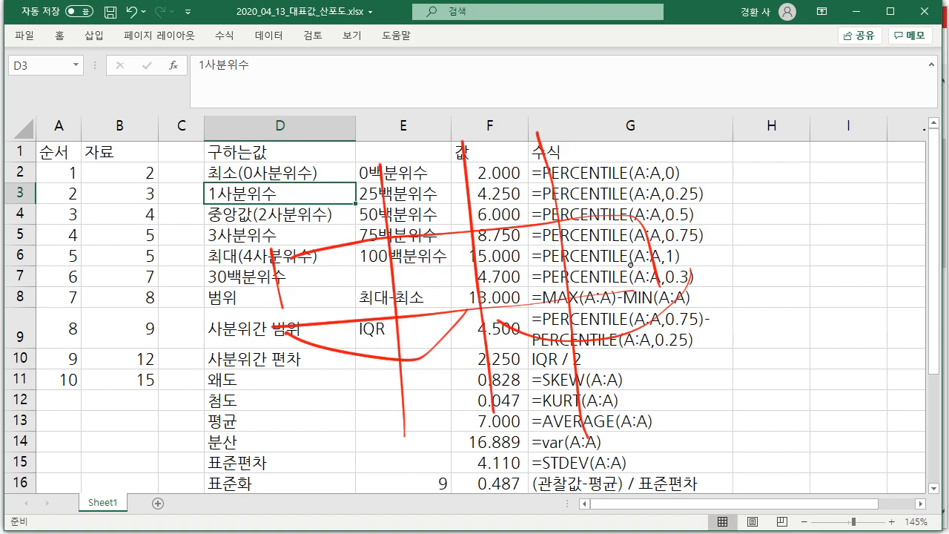
Step: Number the bar's ends and dividing lines by hand from 0 to 4, and clear the ink from the sheet
mouse_move(273, 348)
left_mouse_down()
mouse_move(281, 371)
mouse_move(270, 344)
left_mouse_up()
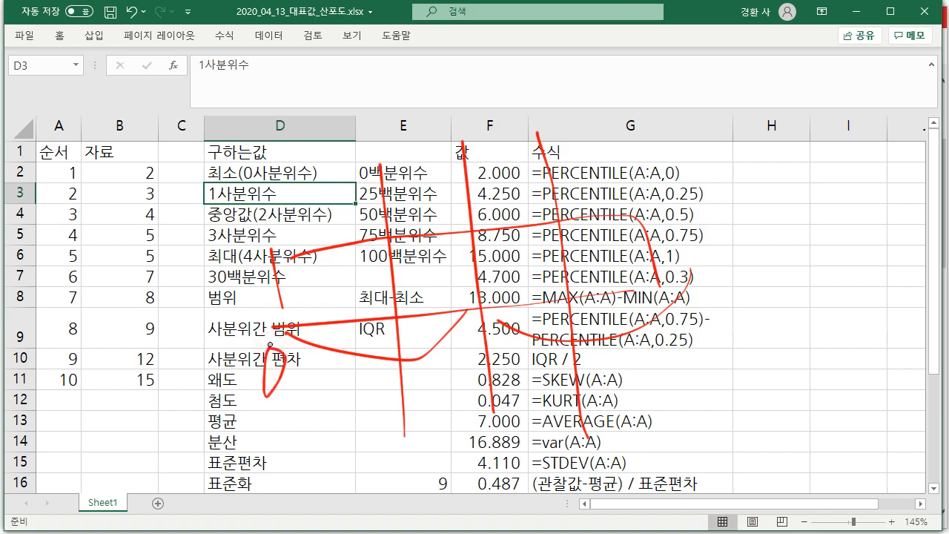
left_click_drag(404, 345, 390, 394)
left_click_drag(469, 344, 505, 376)
mouse_move(574, 328)
left_mouse_down()
mouse_move(585, 347)
mouse_move(585, 393)
left_mouse_up()
mouse_move(690, 304)
left_mouse_down()
mouse_move(670, 332)
mouse_move(706, 361)
left_mouse_up()
left_click_drag(691, 321, 693, 412)
left_click_drag(577, 363, 594, 398)
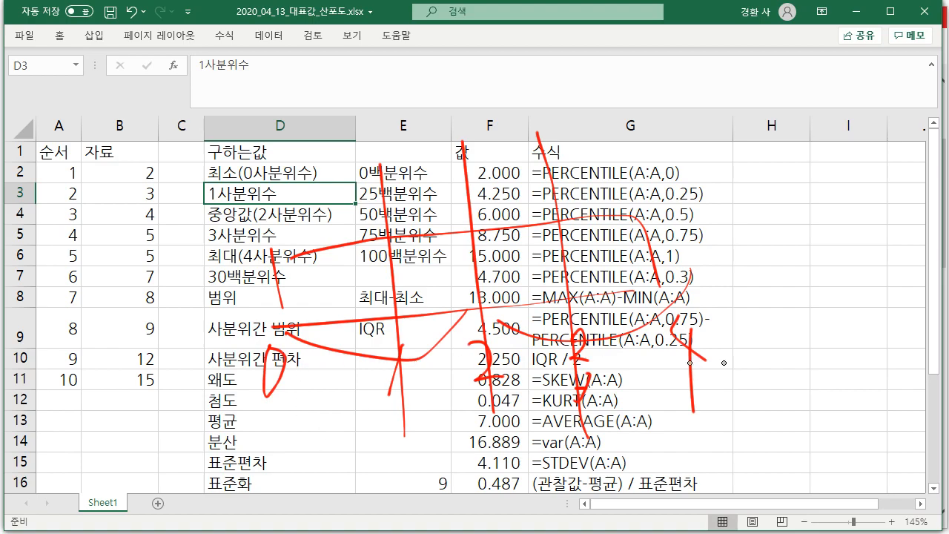
key("Escape")
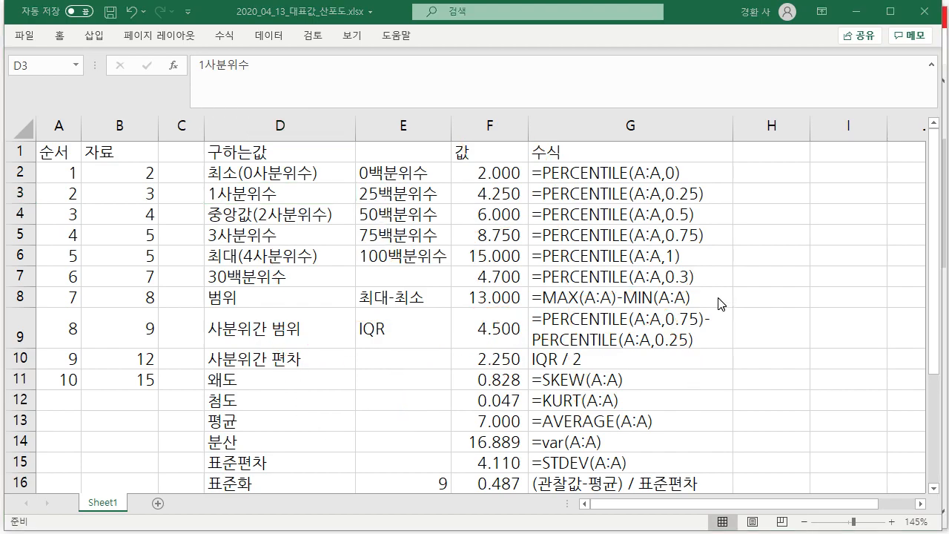
Step: Examine the first and third quartile formulas, their percentile labels and the data column they refer to
left_click(236, 197)
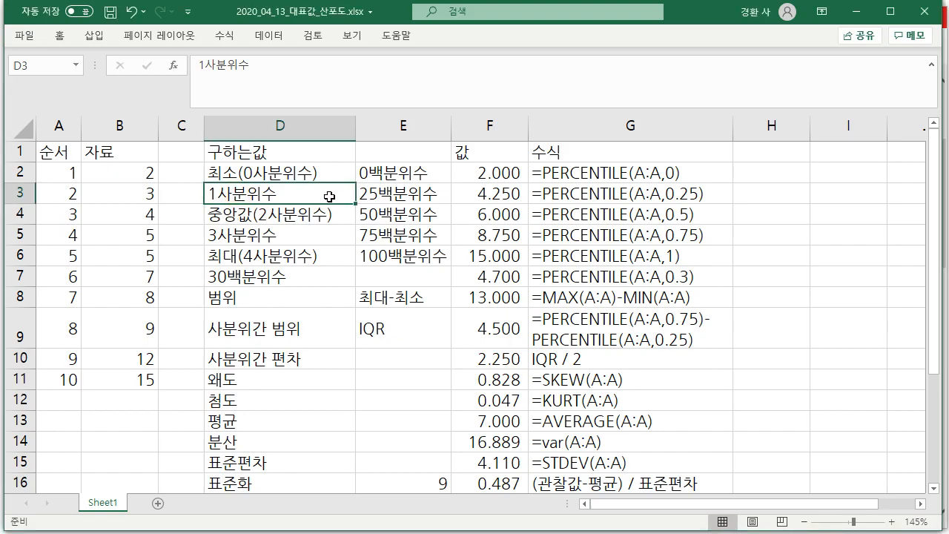
left_click(485, 196)
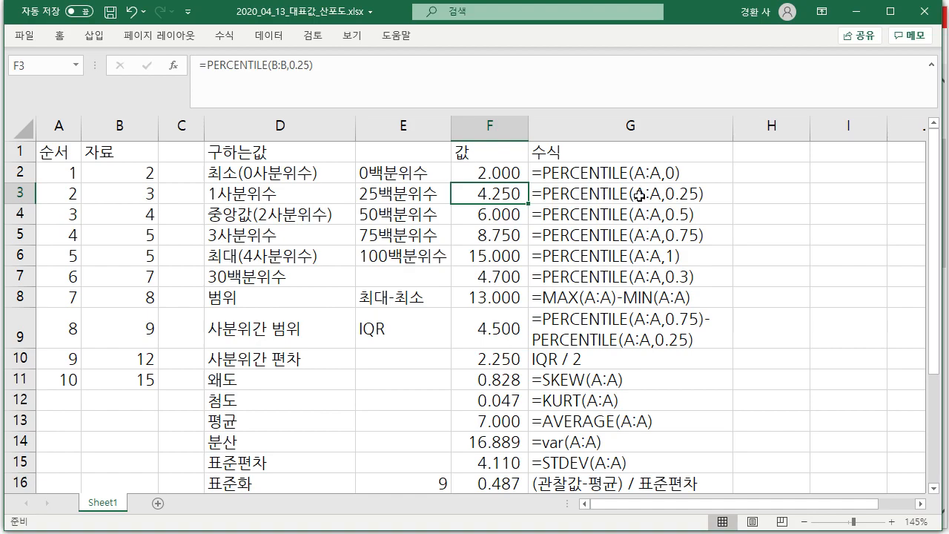
left_click(136, 126)
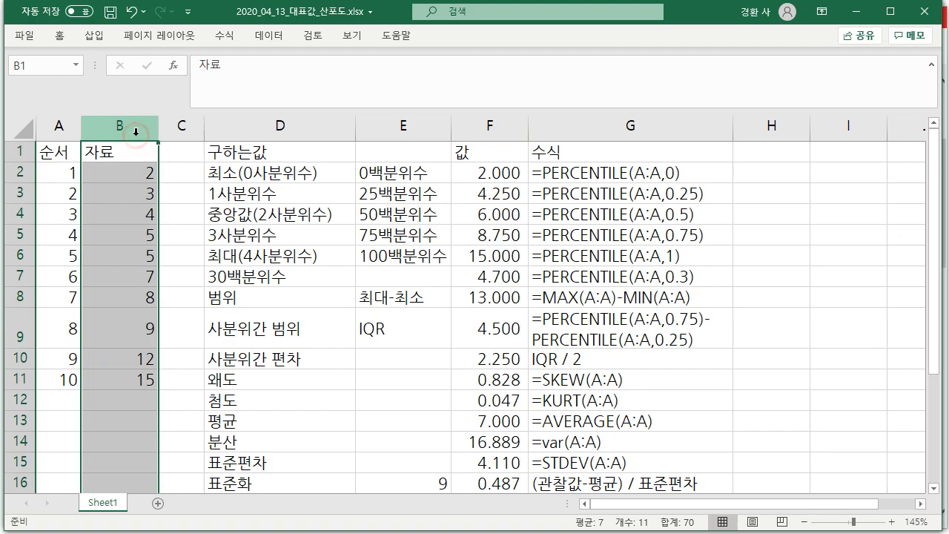
left_click(504, 194)
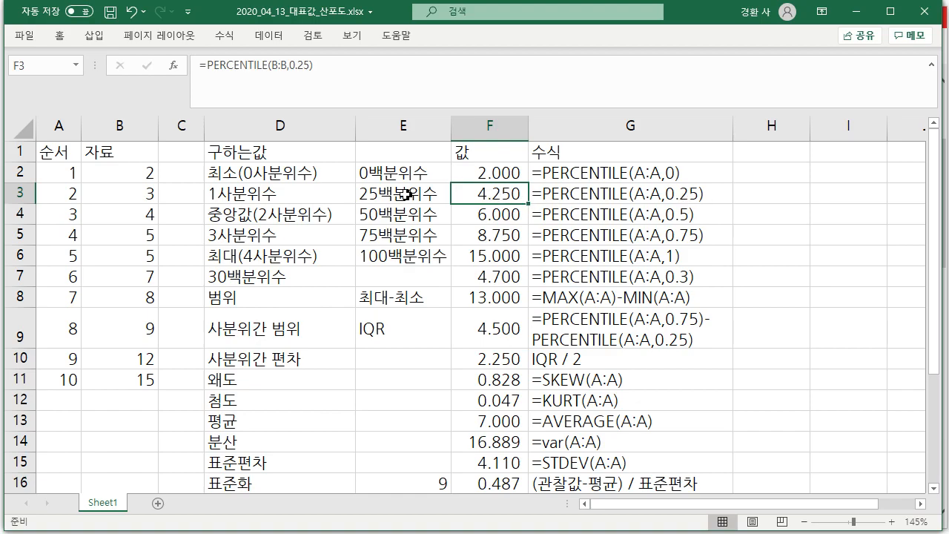
left_click(508, 235)
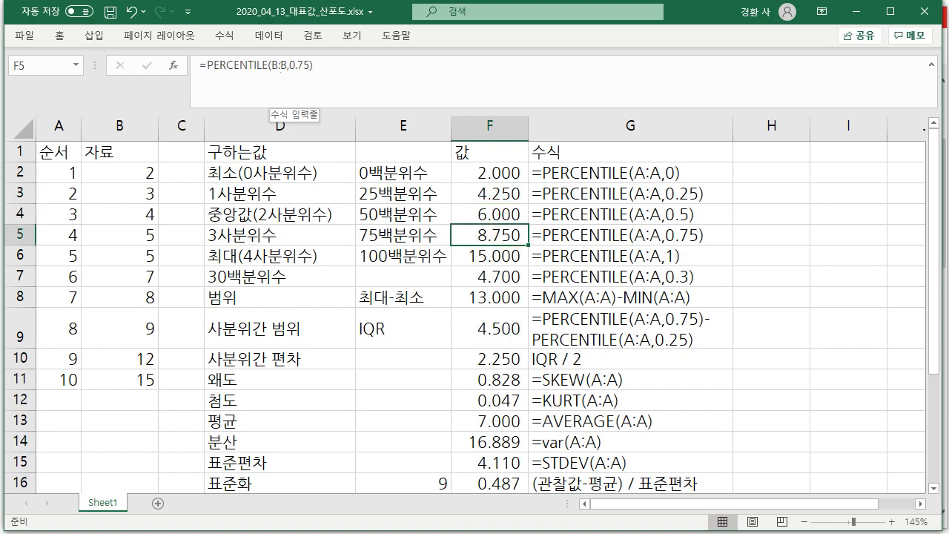
left_click(119, 126)
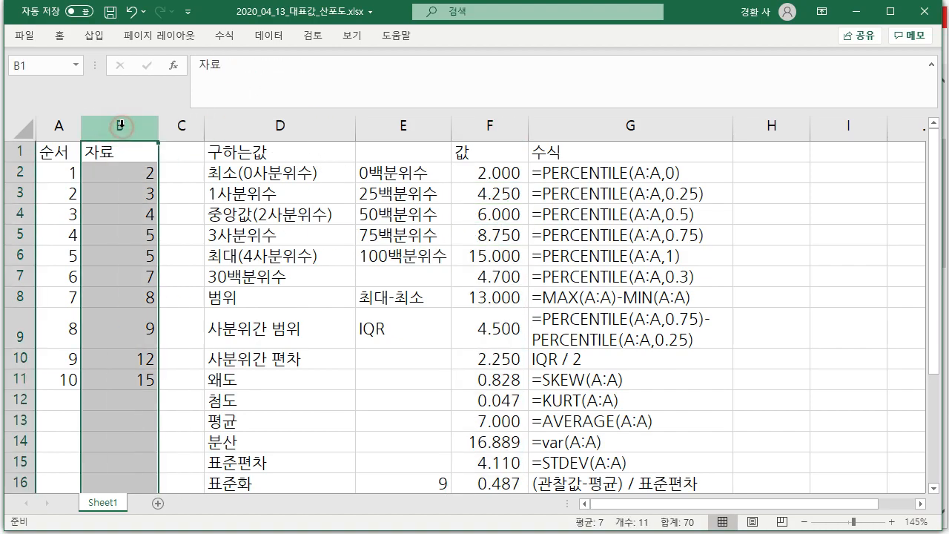
left_click(505, 236)
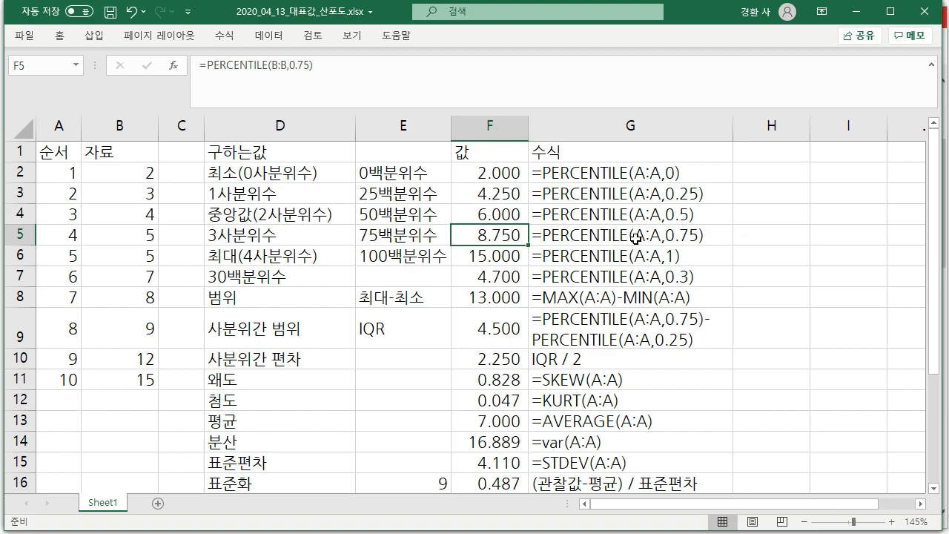
left_click(365, 174)
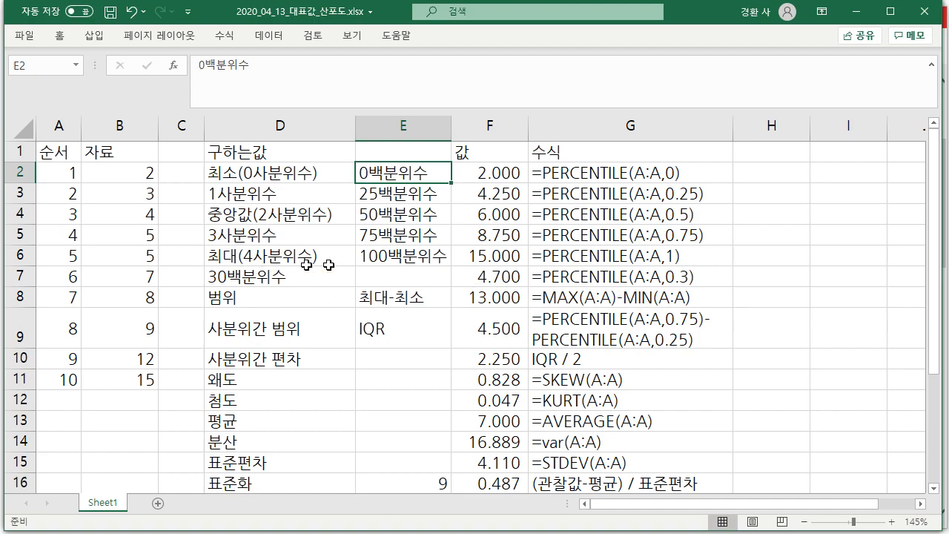
Step: Calculate the median of column B in cell C4 with =MEDIAN(B:B), and clear the cell after checking the formula
left_click(191, 216)
type("=ㅡㄷ")
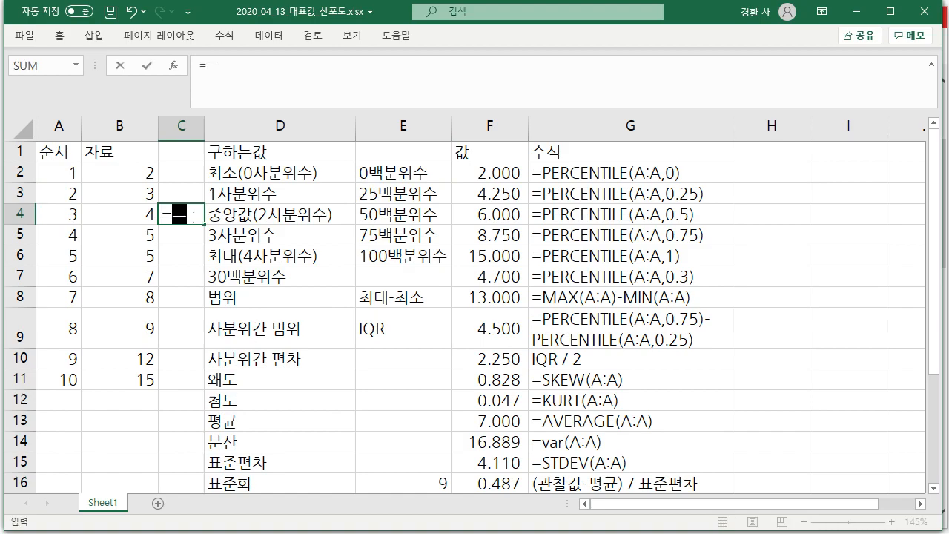
key("BackSpace")
key("BackSpace")
type("m")
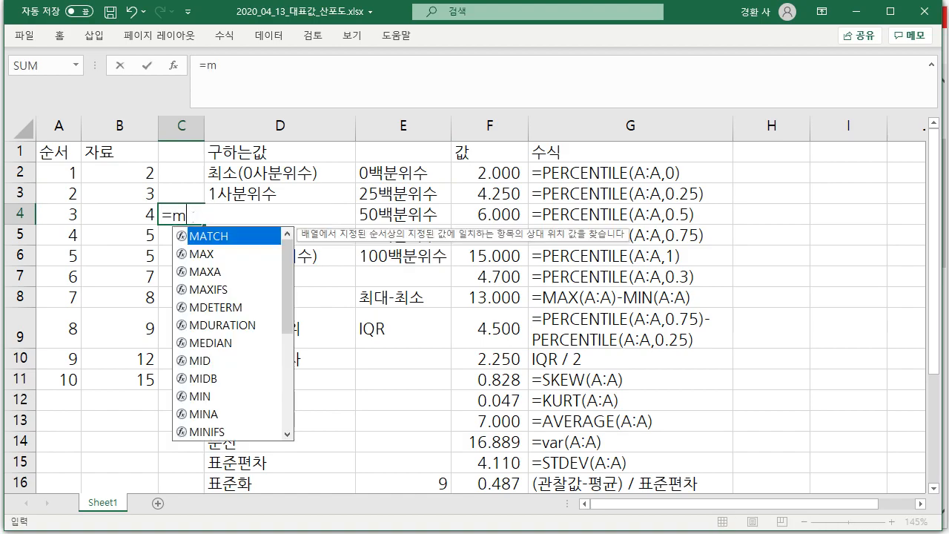
type("e")
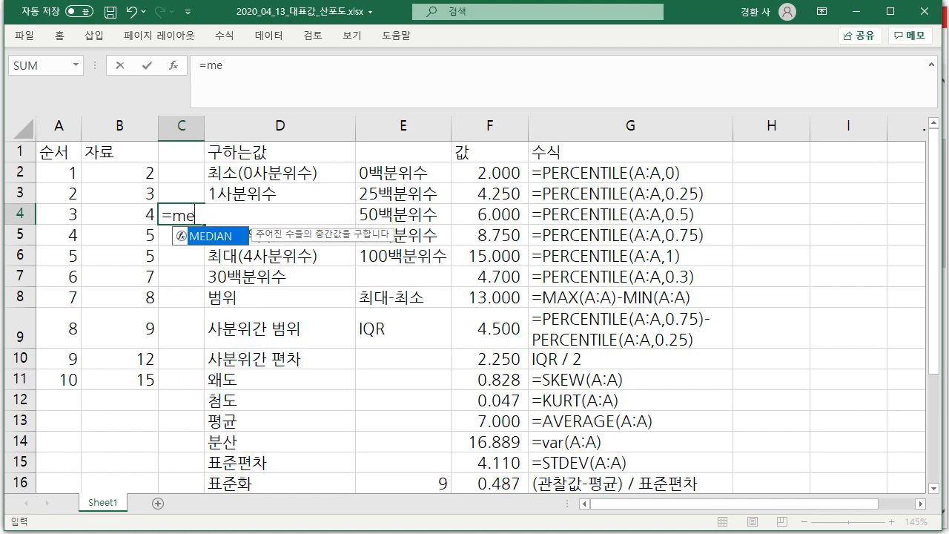
double_click(221, 236)
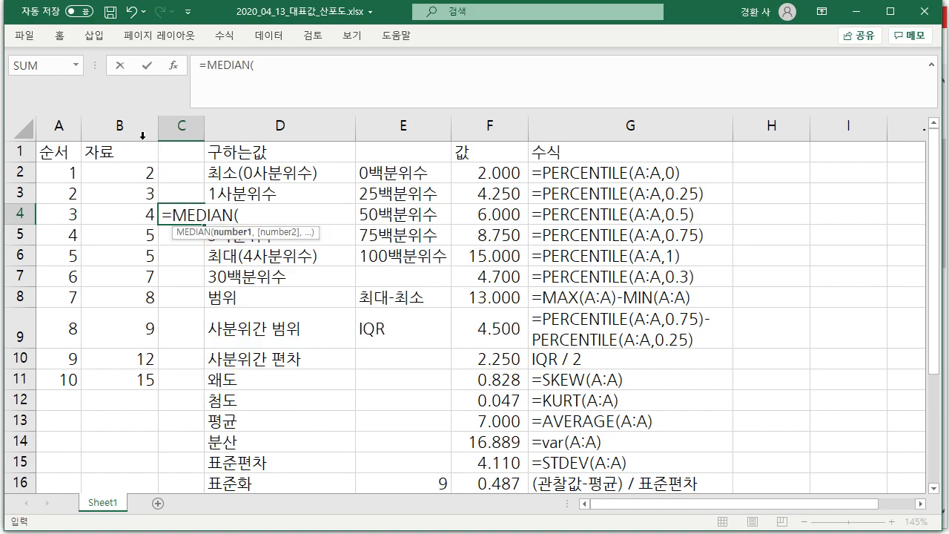
left_click(139, 130)
key("Return")
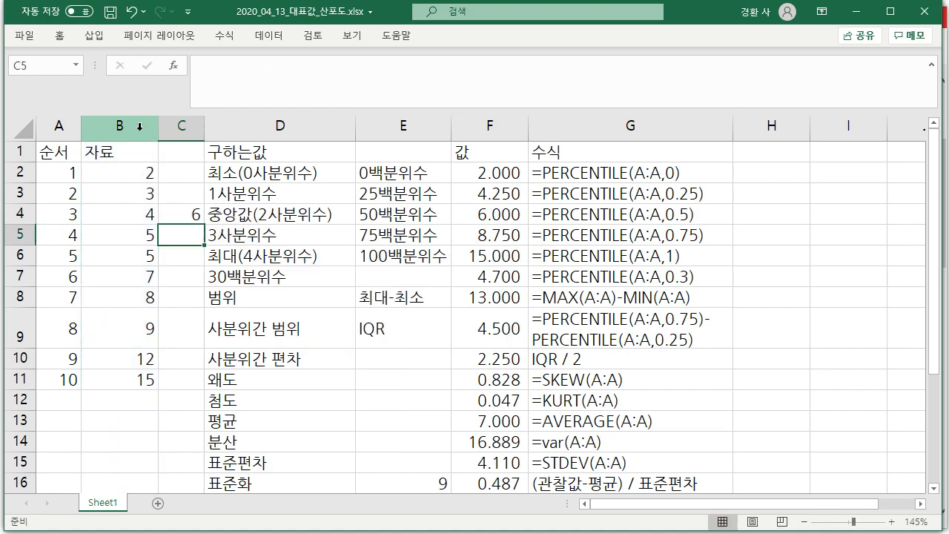
left_click(190, 215)
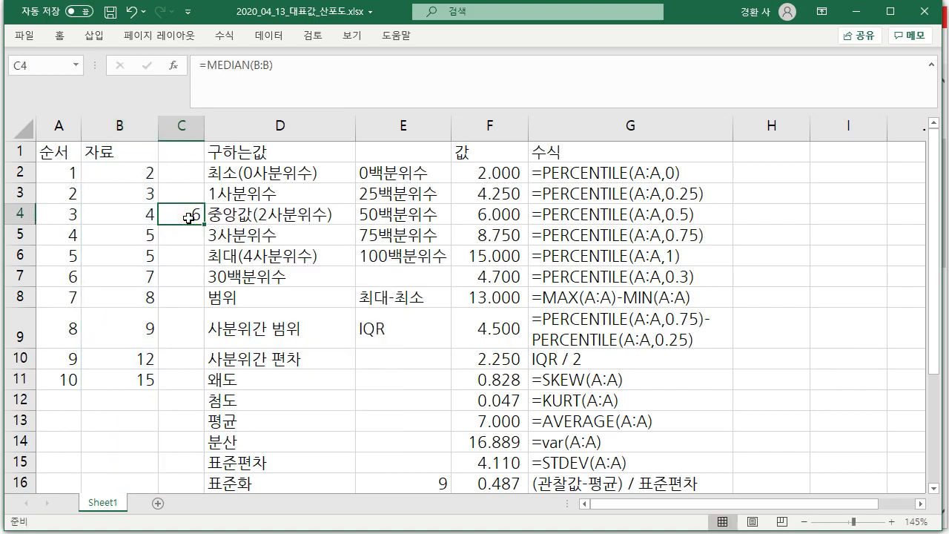
key("Delete")
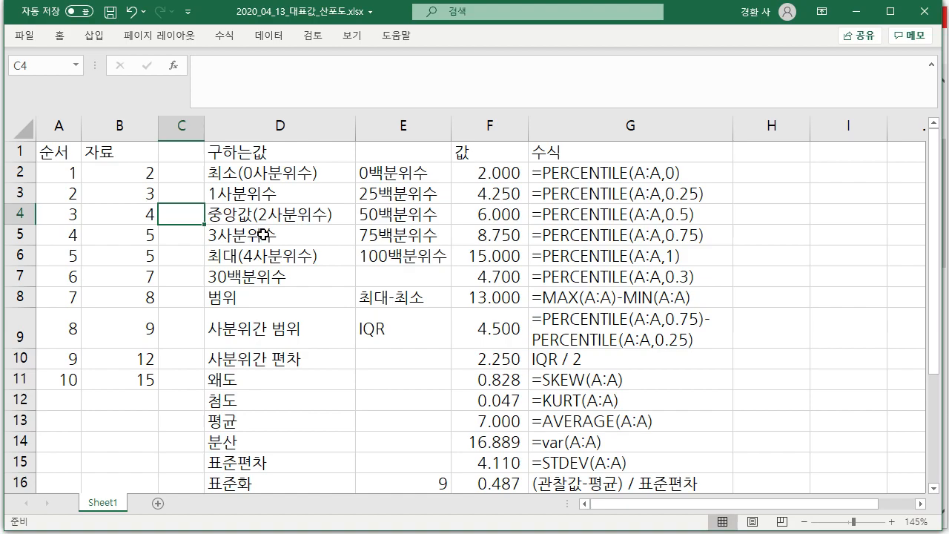
Step: Examine the formulas for the interquartile range and quartile deviation against both quartile values, plus the skewness formula
left_click(307, 335)
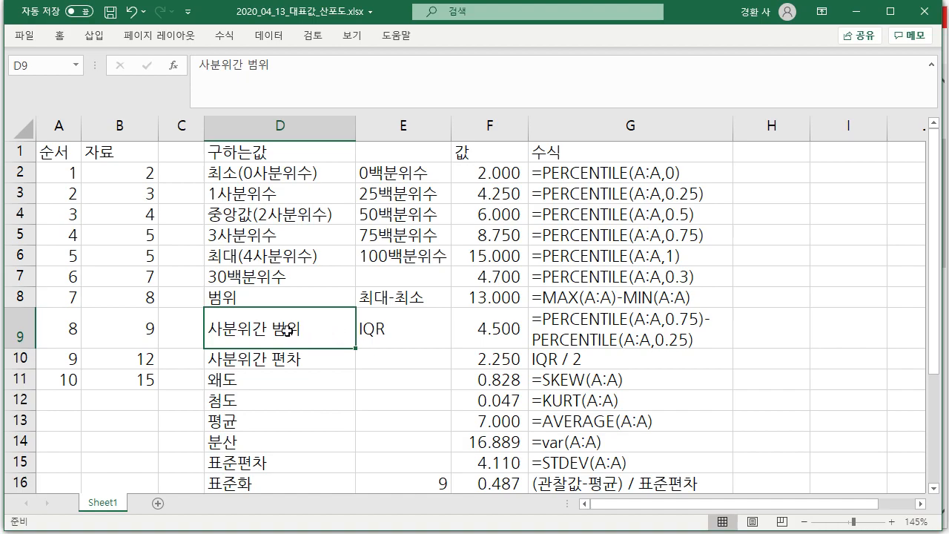
left_click(504, 237)
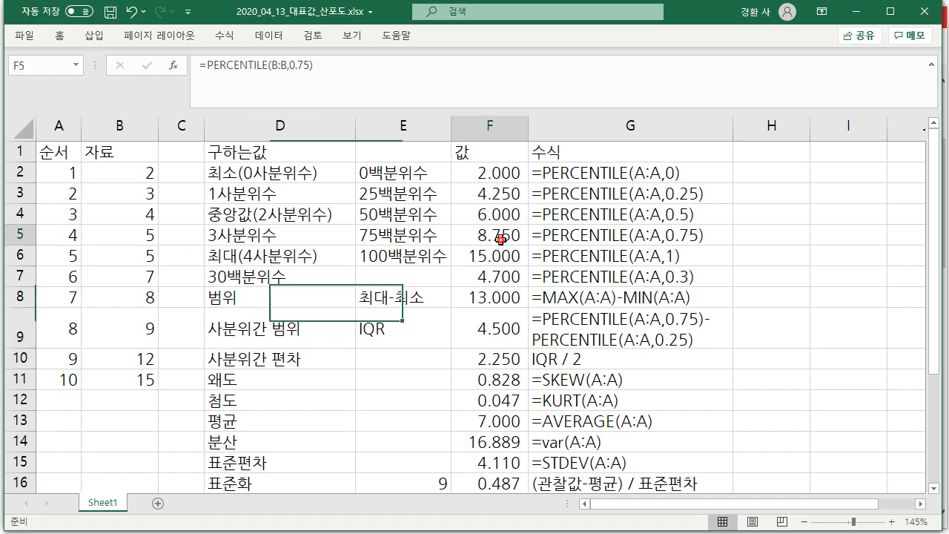
left_click(504, 192)
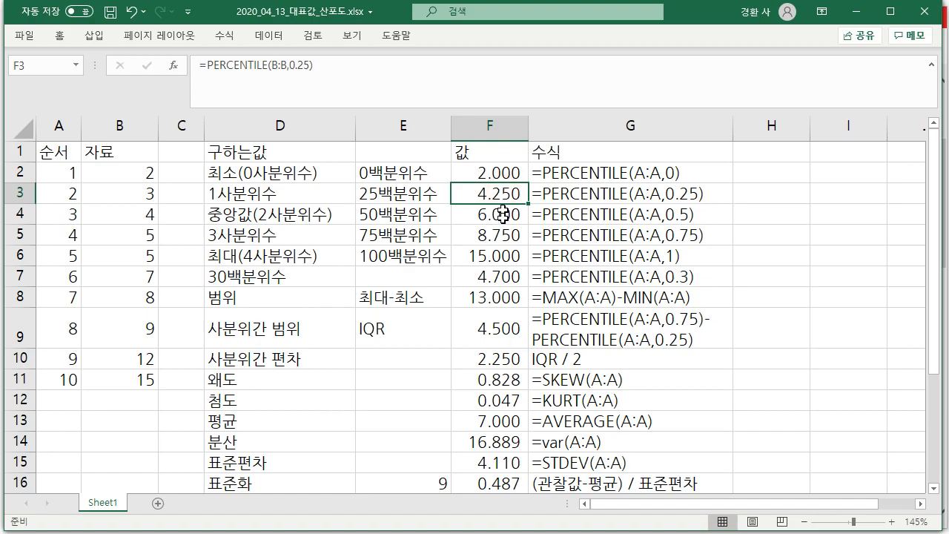
left_click(501, 321)
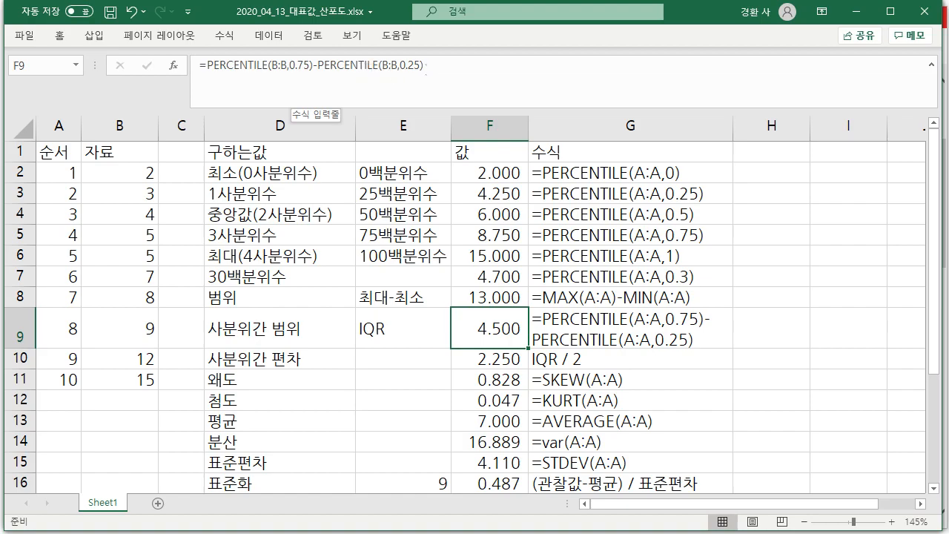
left_click(280, 361)
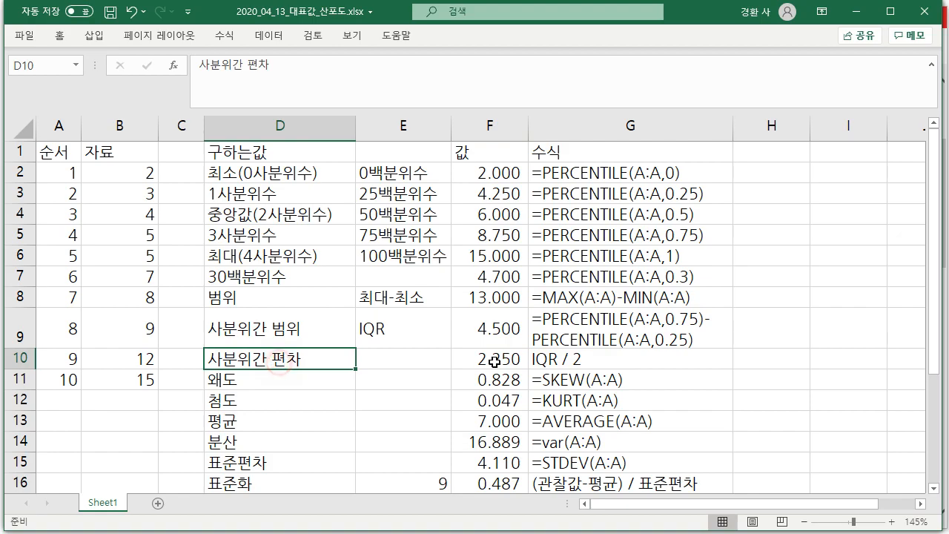
left_click(506, 361)
left_click(502, 322)
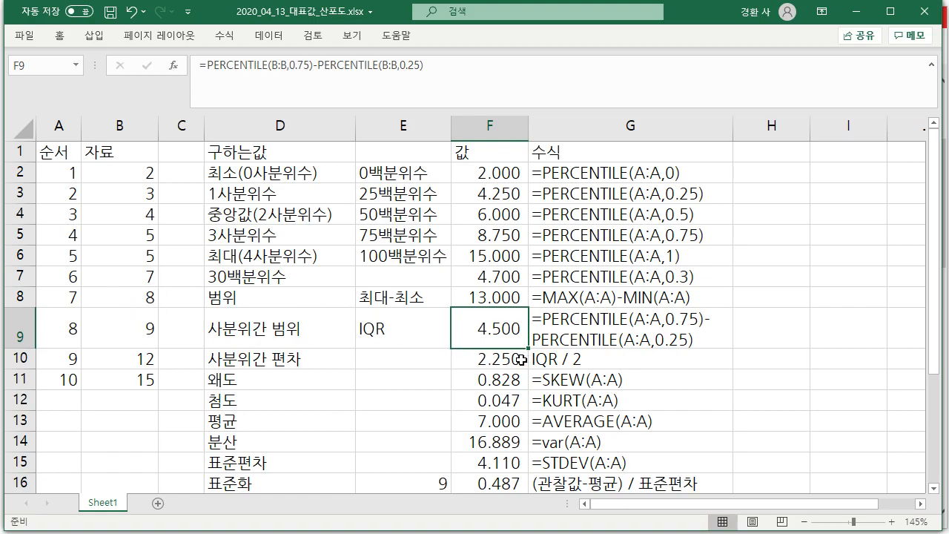
left_click(267, 380)
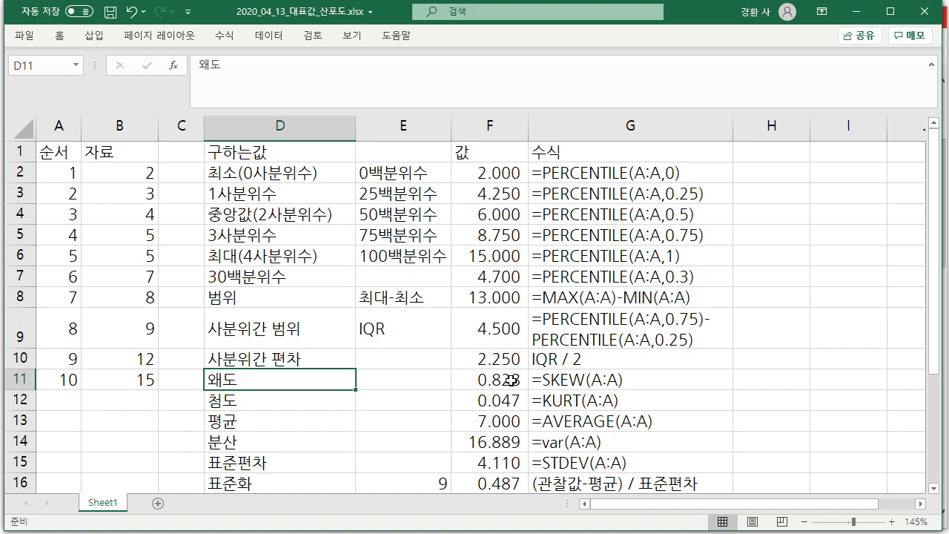
left_click(510, 381)
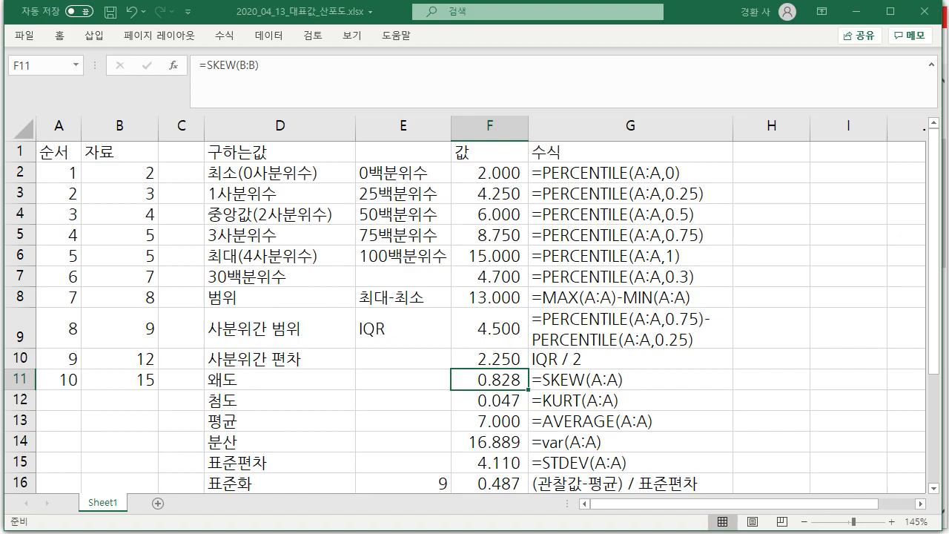
Step: Handwrite a 6 and sketch a right-skewed curve with three vertical lines and a diagonal over the sheet, and clear the ink
left_click_drag(236, 245, 230, 289)
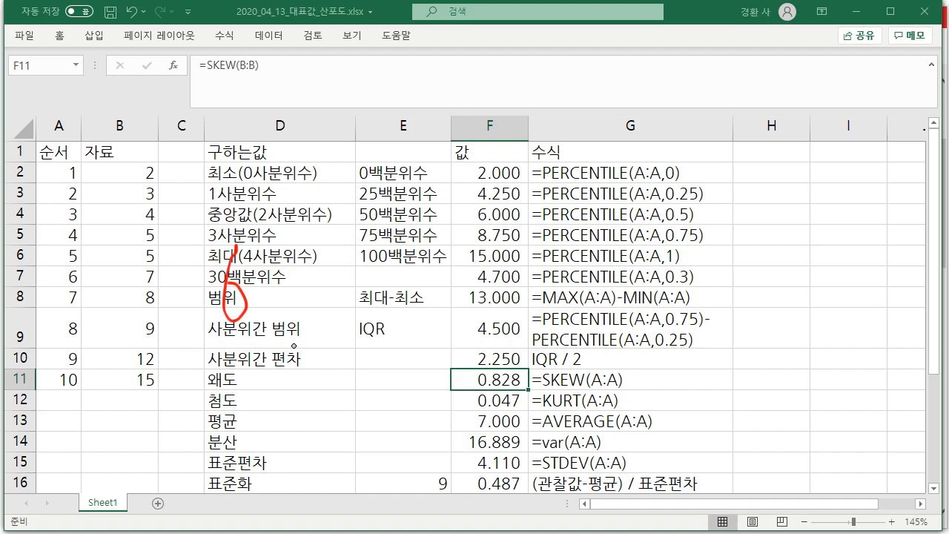
mouse_move(293, 343)
left_mouse_down()
mouse_move(313, 291)
mouse_move(347, 295)
mouse_move(427, 341)
mouse_move(475, 343)
left_mouse_up()
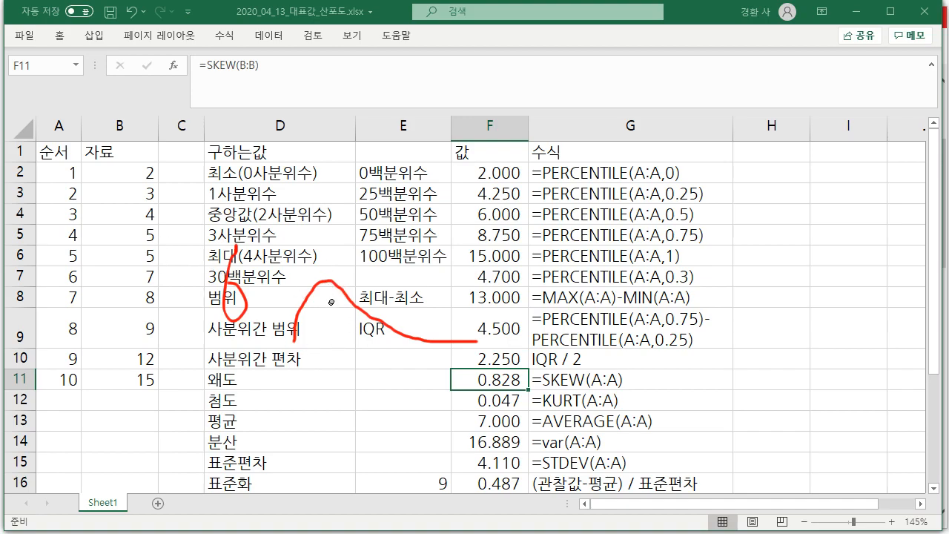
left_click_drag(328, 284, 324, 341)
left_click_drag(353, 305, 354, 344)
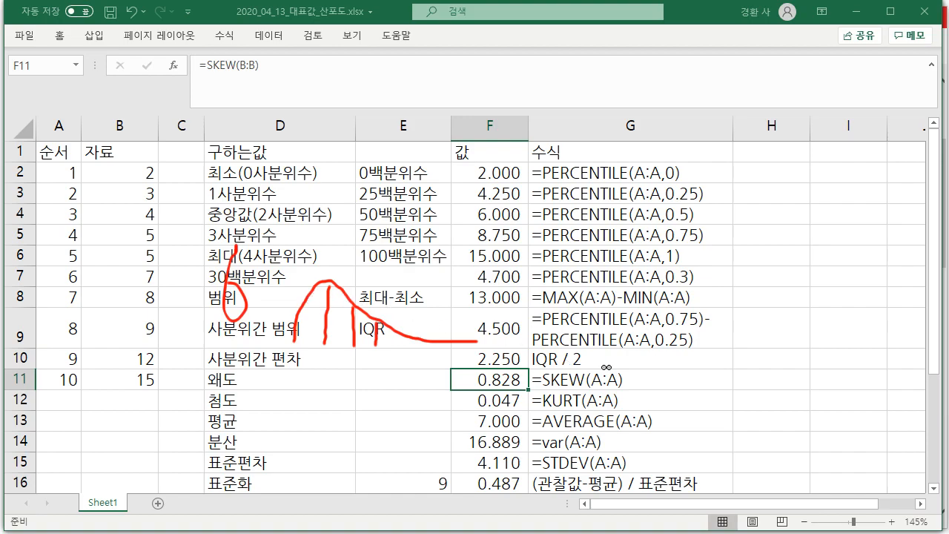
left_click_drag(297, 261, 425, 347)
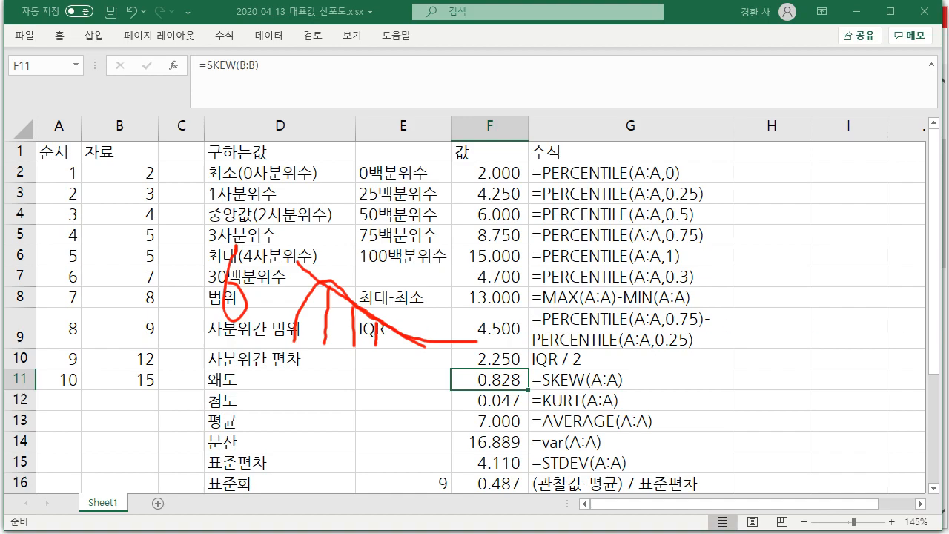
key("Escape")
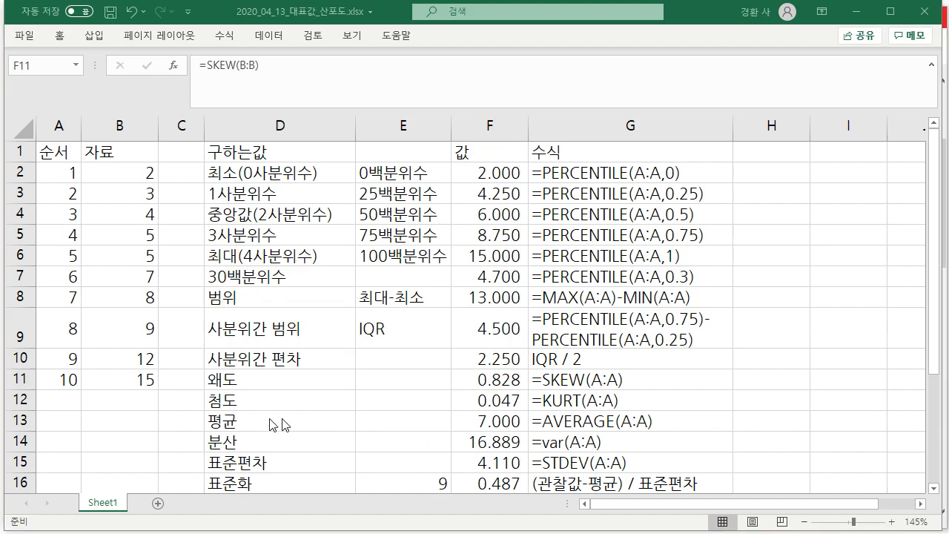
Step: Compare the skewness and kurtosis rows, the fourth and fifth data values in B5:B6, and the kurtosis and mean formulas
left_click(252, 383)
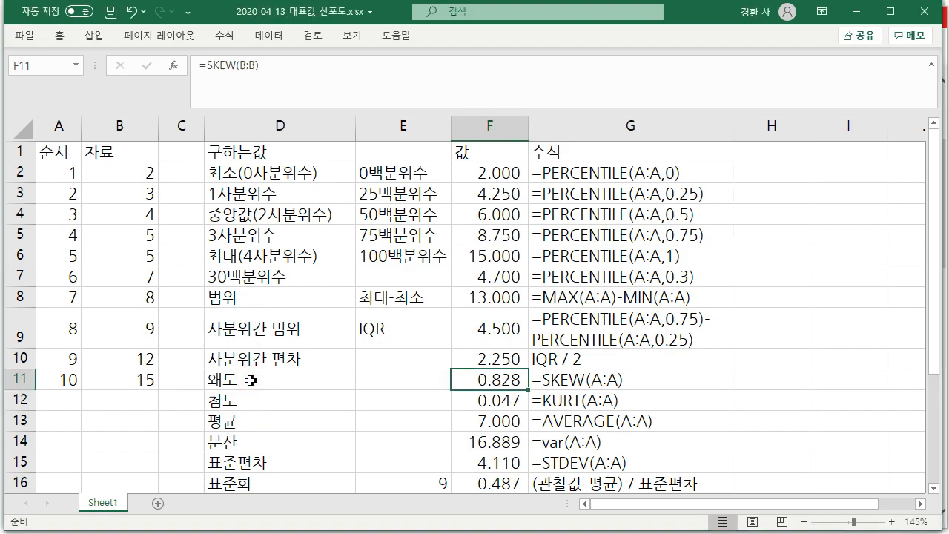
left_click(252, 395)
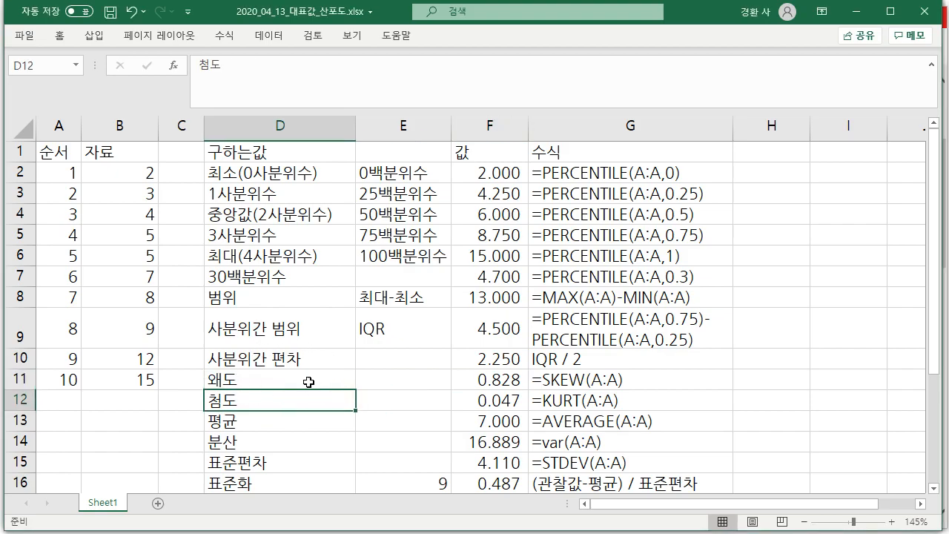
left_click(286, 379)
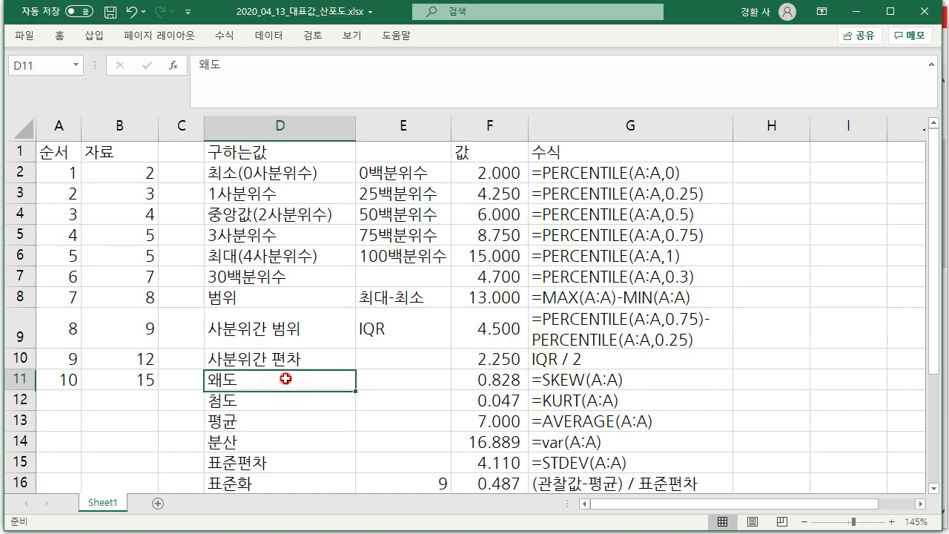
left_click(273, 400)
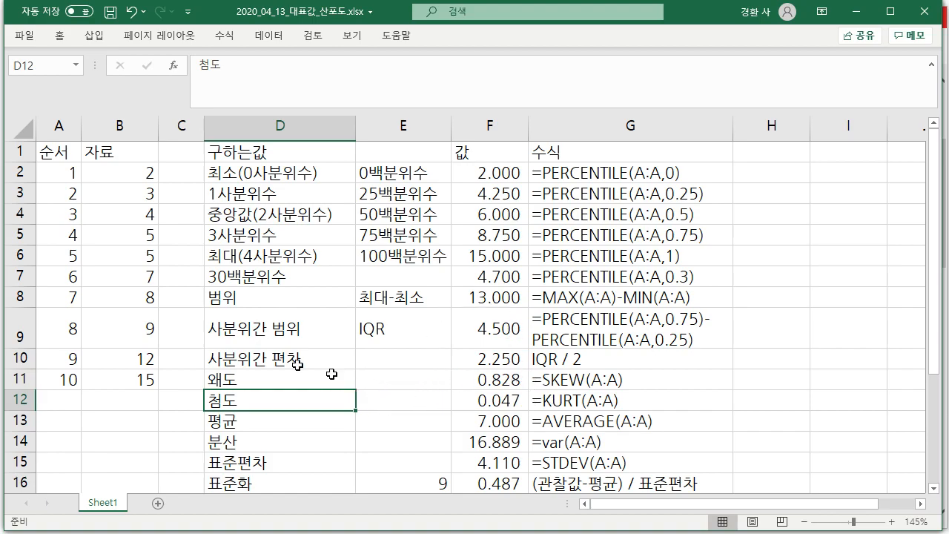
left_click_drag(138, 235, 138, 252)
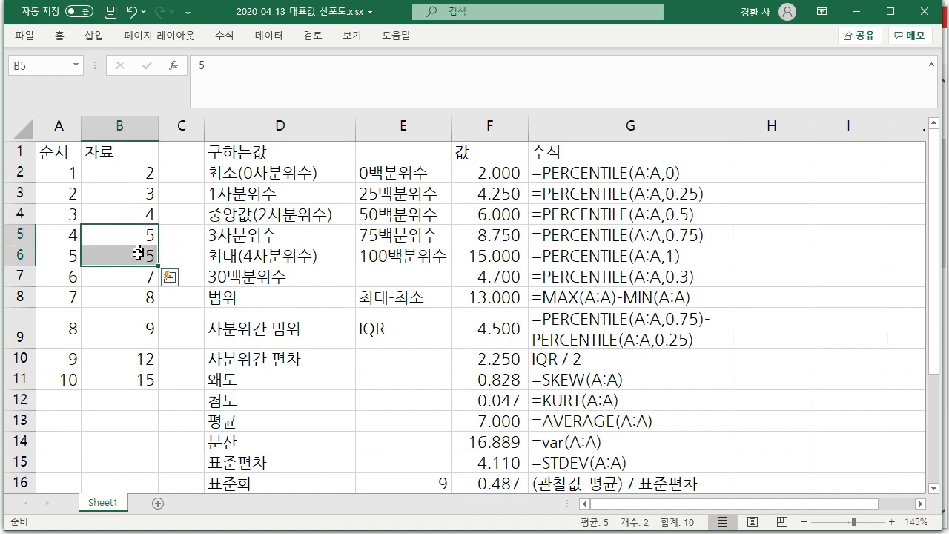
left_click(485, 401)
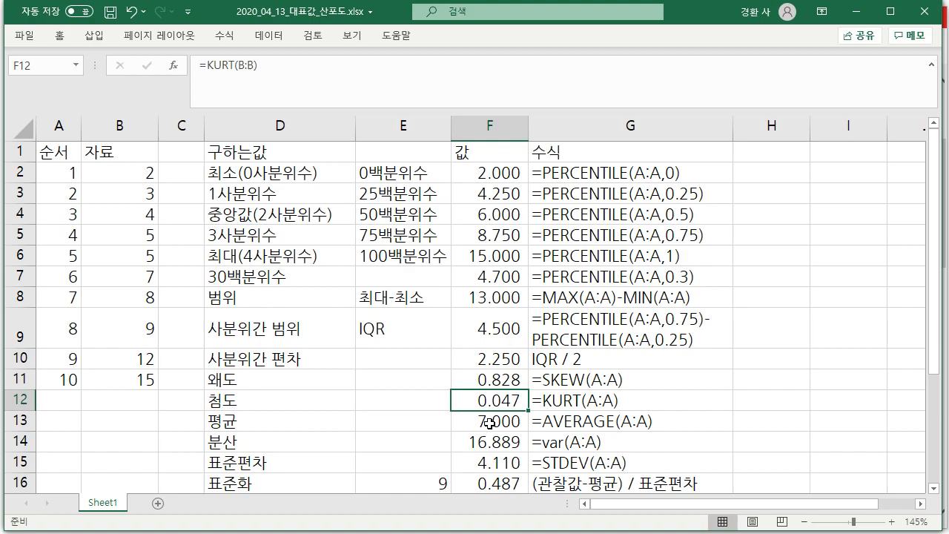
left_click(489, 423)
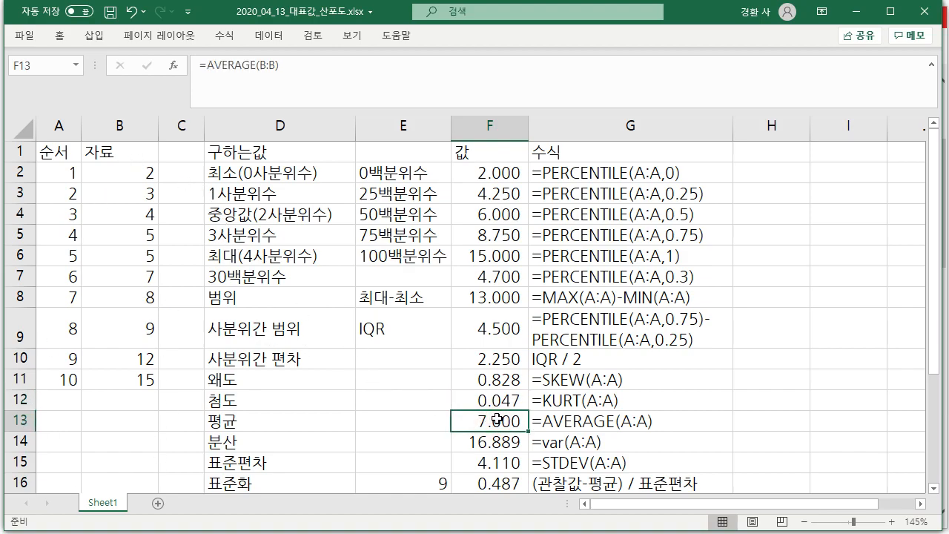
Step: Check the variance formula in F14 and enter the first deviation from the mean as (2-7) in C2, marking out C2:C11
left_click(500, 442)
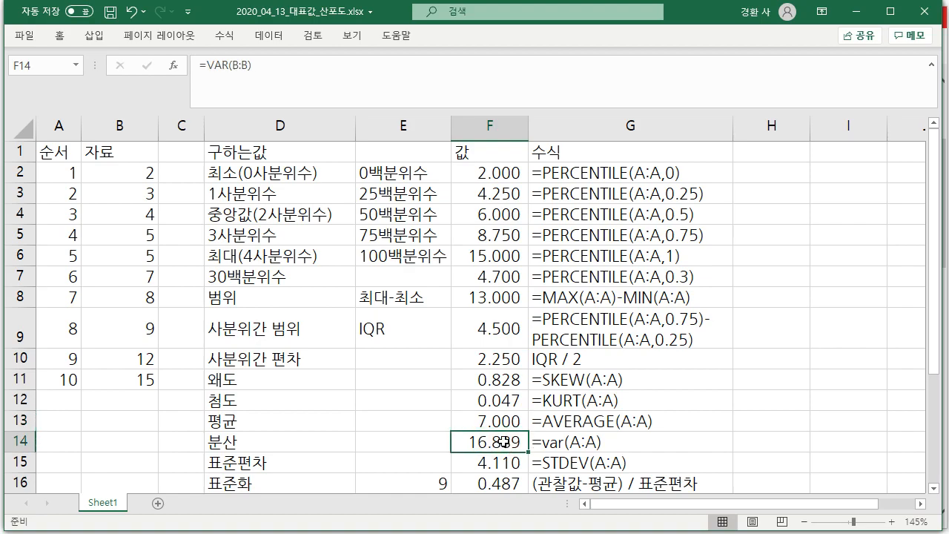
left_click(182, 175)
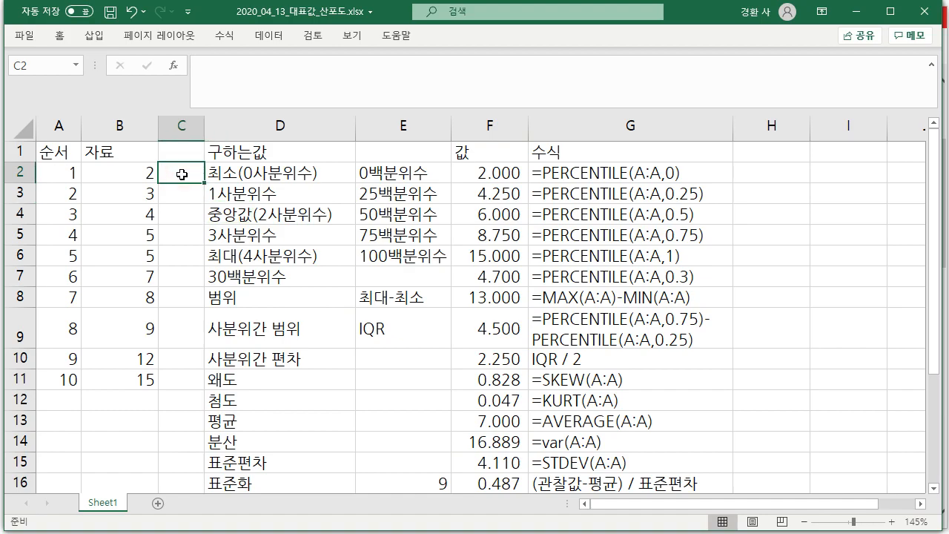
type("(")
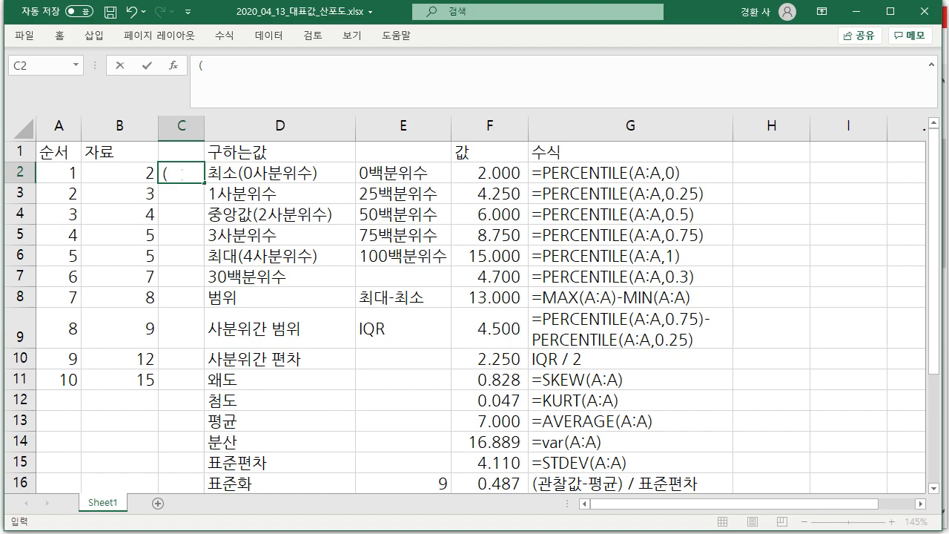
type("2-")
type("7)")
key("Return")
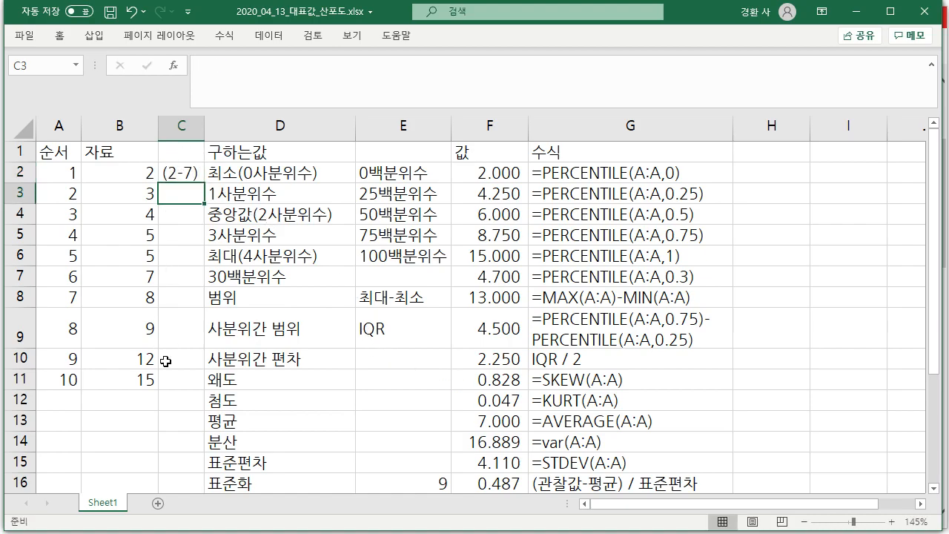
left_click_drag(182, 172, 186, 375)
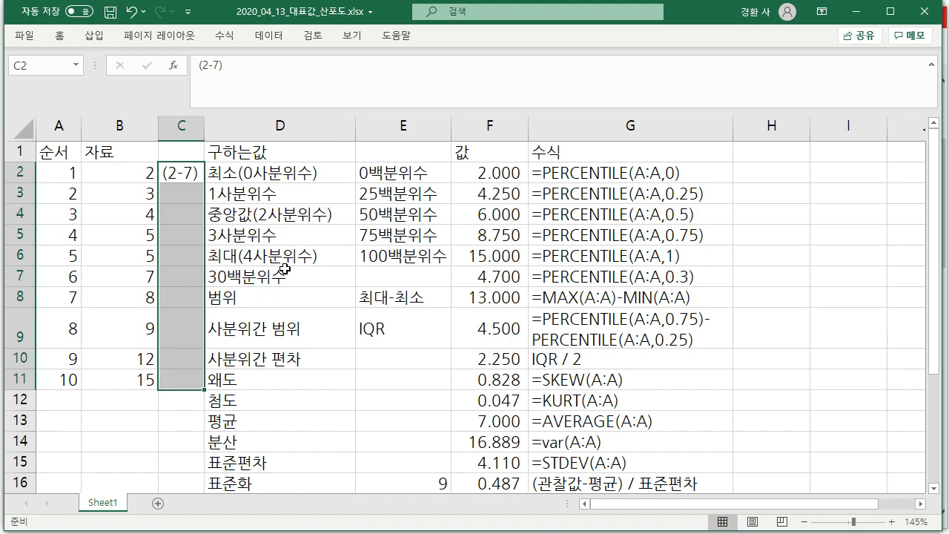
left_click(170, 172)
left_click(228, 64)
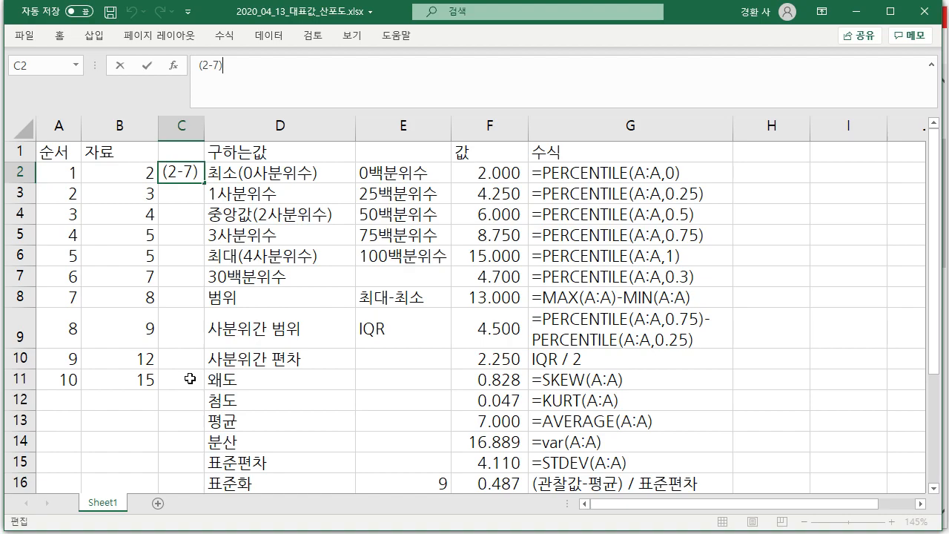
Step: Handwrite the variance formula over the sheet as Sxx above a fraction line with n-1 beneath it
key("ctrl+2")
mouse_move(292, 186)
left_mouse_down()
mouse_move(286, 167)
mouse_move(244, 300)
mouse_move(208, 271)
left_mouse_up()
left_click_drag(332, 266, 308, 307)
left_click_drag(303, 276, 335, 307)
left_click_drag(391, 271, 355, 311)
left_click_drag(357, 276, 395, 309)
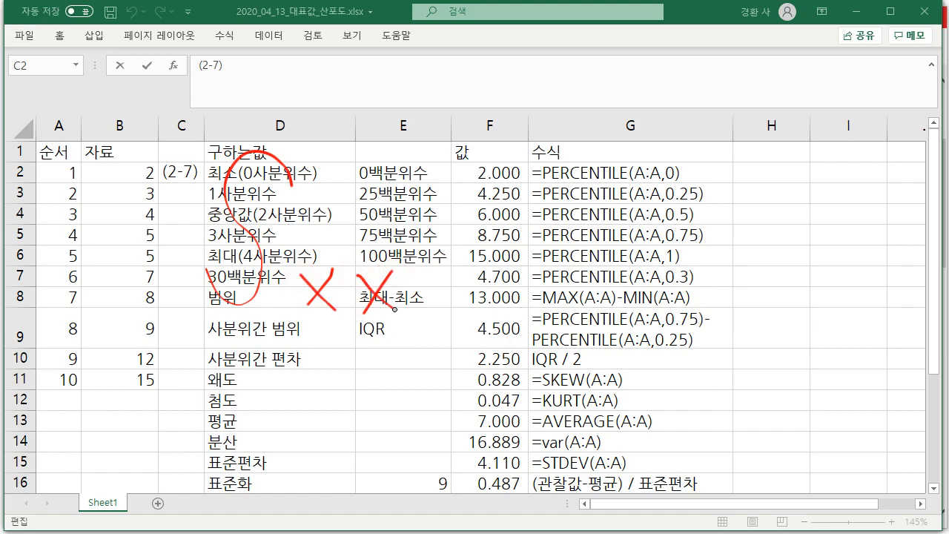
left_click_drag(158, 327, 463, 310)
mouse_move(270, 348)
left_mouse_down()
mouse_move(237, 380)
mouse_move(264, 417)
left_mouse_up()
left_click_drag(297, 348, 300, 419)
left_click_drag(339, 393, 387, 382)
left_click_drag(404, 345, 404, 414)
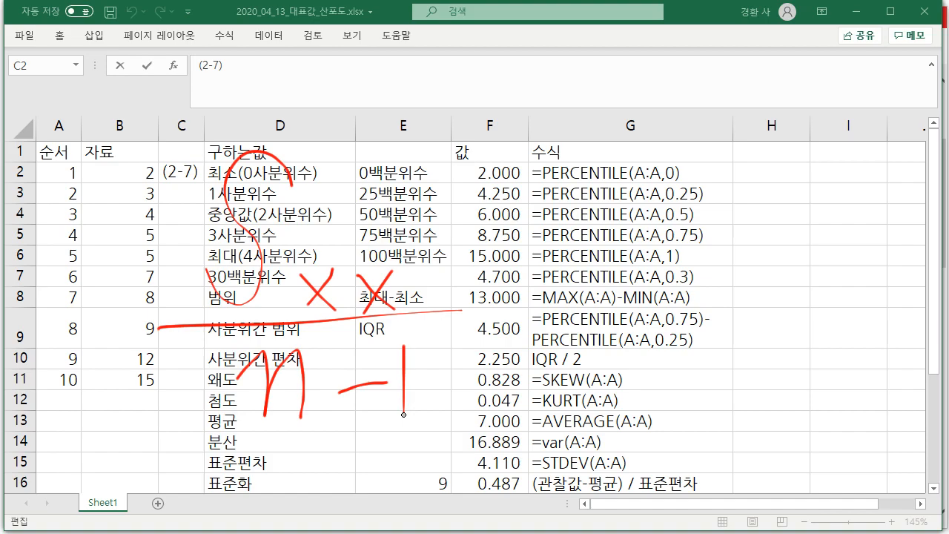
Step: Handwrite 10-1 and 9 beside the handwritten denominator, and clear all the ink
left_click_drag(524, 340, 504, 412)
mouse_move(568, 348)
left_mouse_down()
mouse_move(552, 386)
mouse_move(572, 347)
left_mouse_up()
left_click_drag(590, 384, 635, 380)
left_click_drag(659, 340, 657, 426)
mouse_move(749, 361)
left_mouse_down()
mouse_move(776, 346)
mouse_move(776, 429)
left_mouse_up()
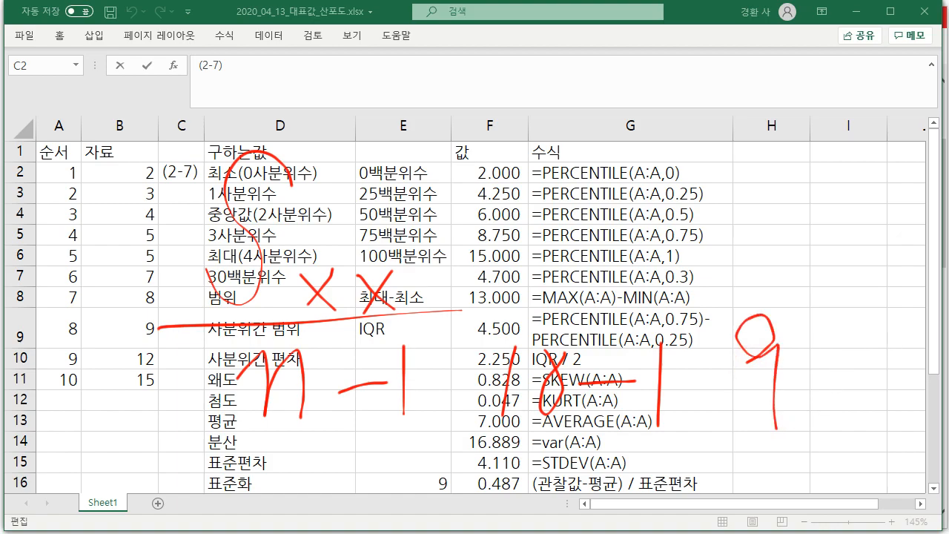
key("Escape")
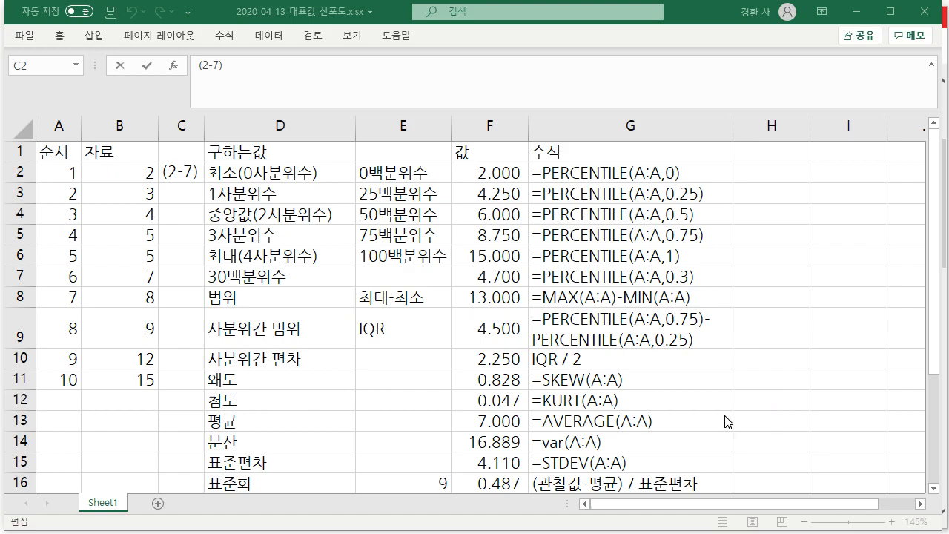
Step: Compare the variance and standard deviation rows, examining their labels in D14:D15 and their formulas in F14:F15
left_click(237, 439)
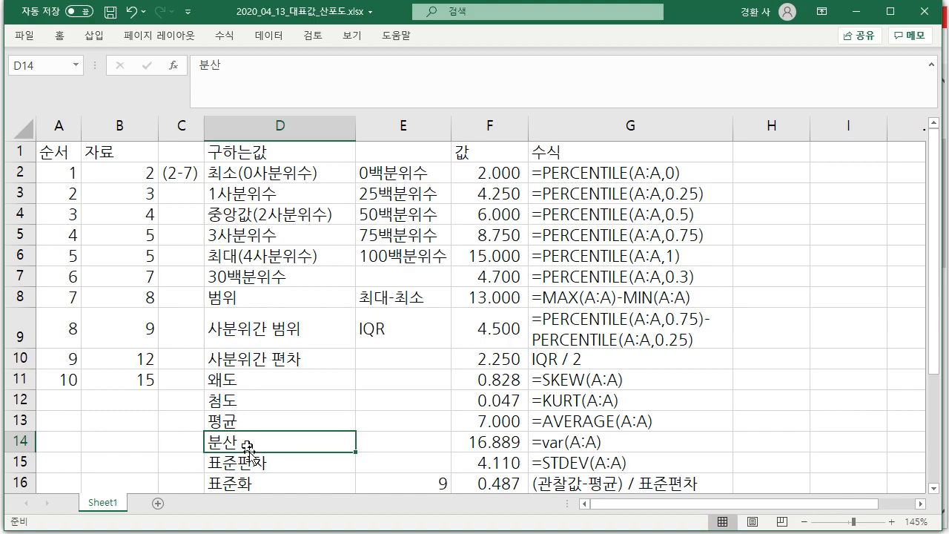
left_click(312, 467)
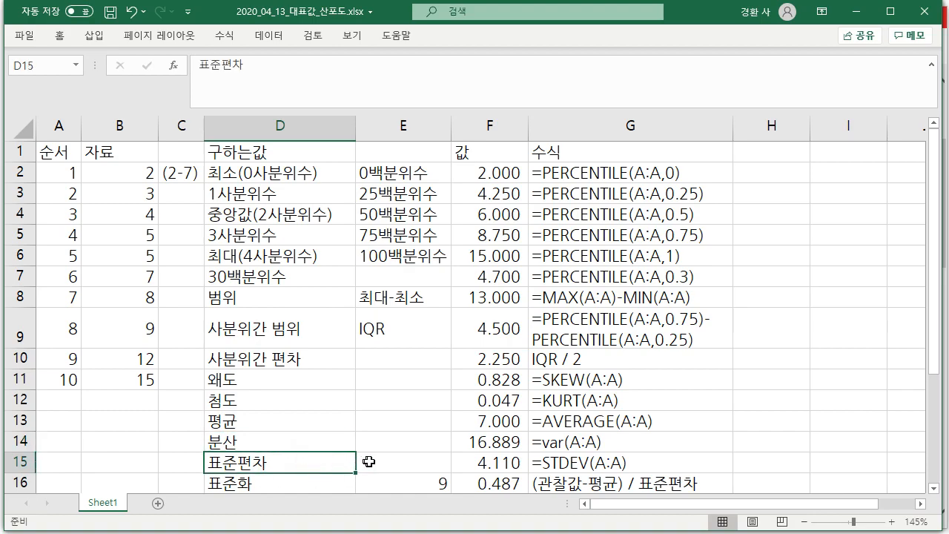
left_click(475, 443)
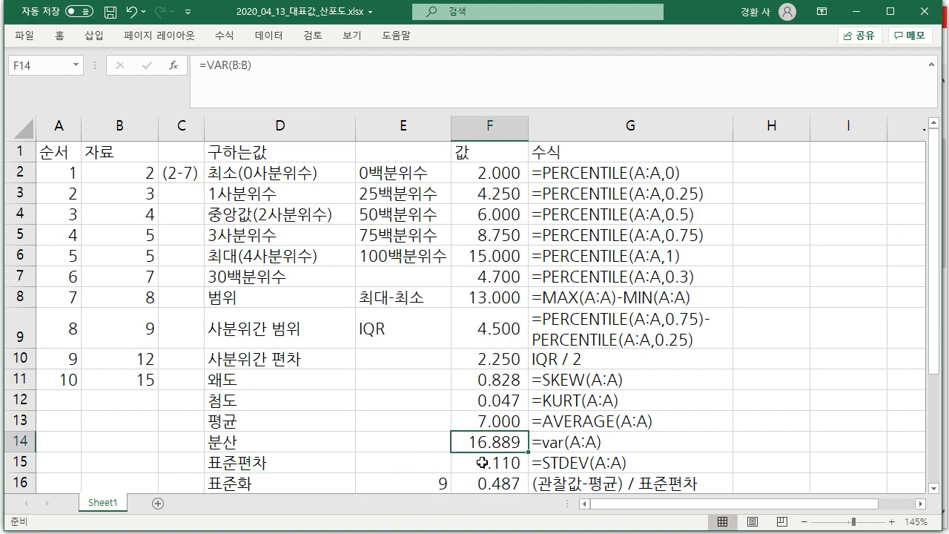
left_click(482, 463)
left_click(483, 448)
left_click(278, 464)
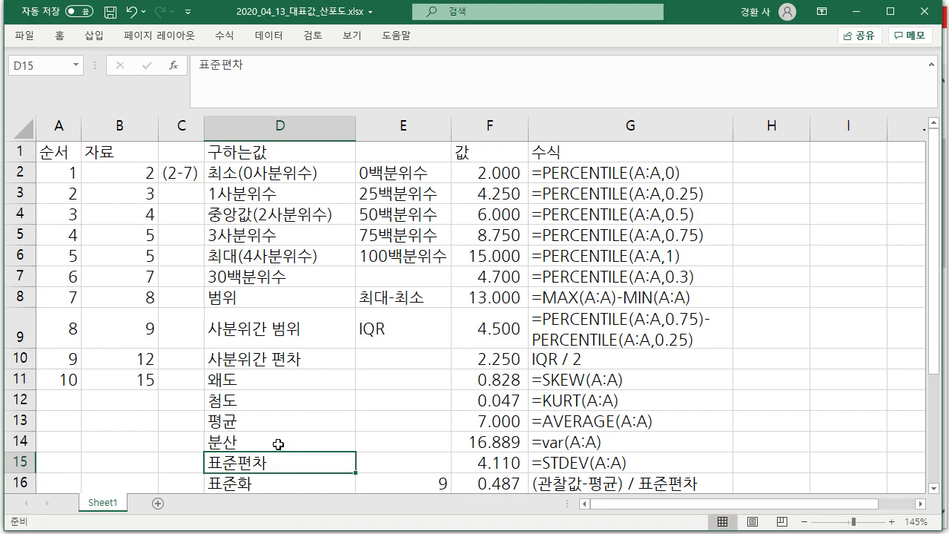
left_click(277, 443)
left_click(278, 464)
left_click(279, 442)
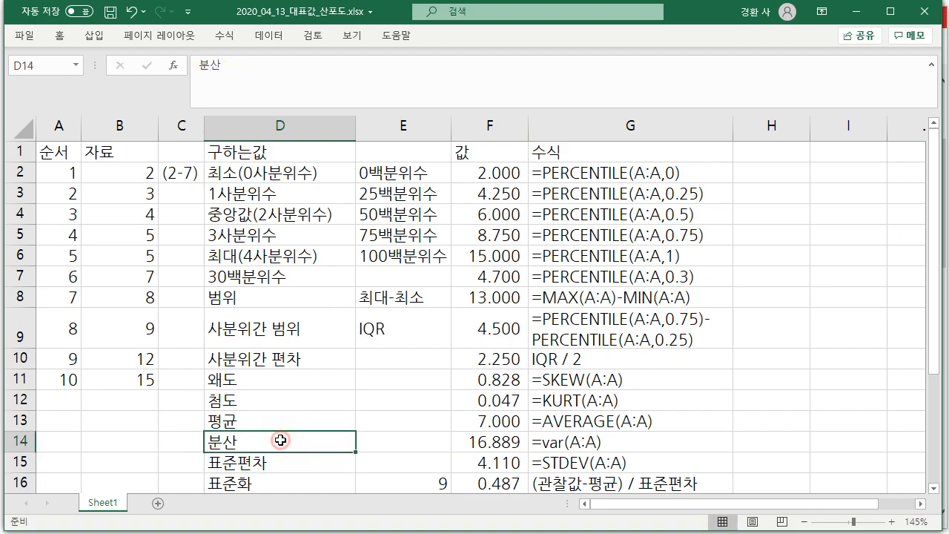
left_click(278, 463)
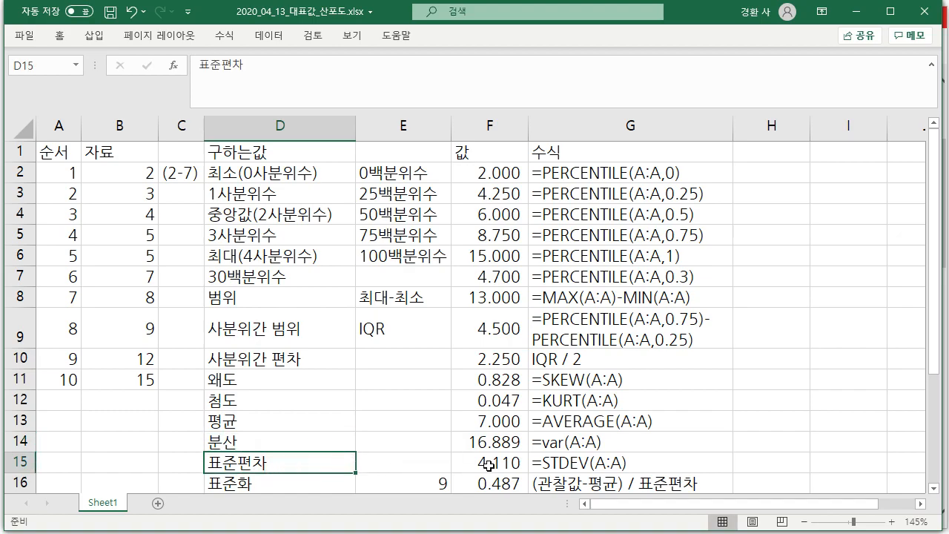
left_click(286, 446)
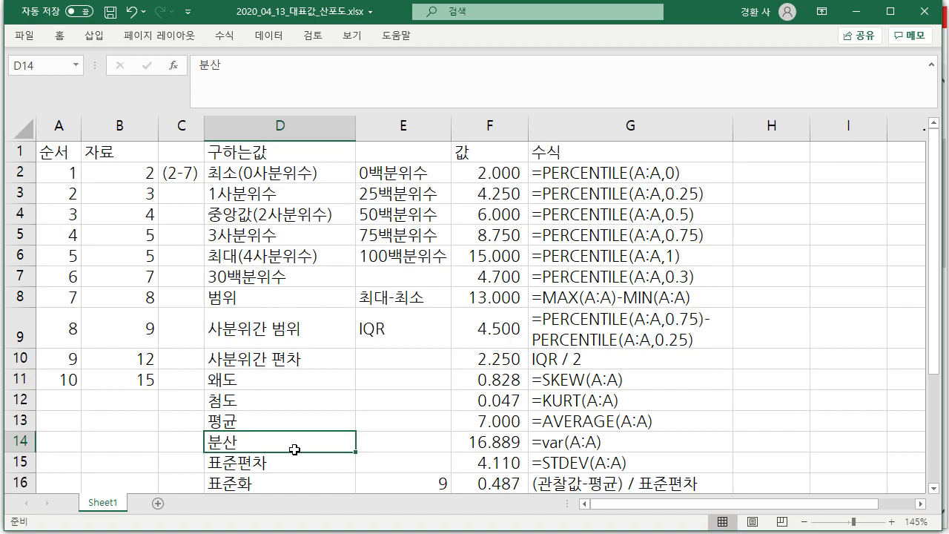
Step: Circle the data values in B4:B7 and sketch a narrow peak beside them to introduce standardizing the observed value in E16
scroll(295, 449, "down", 1)
left_click(289, 422)
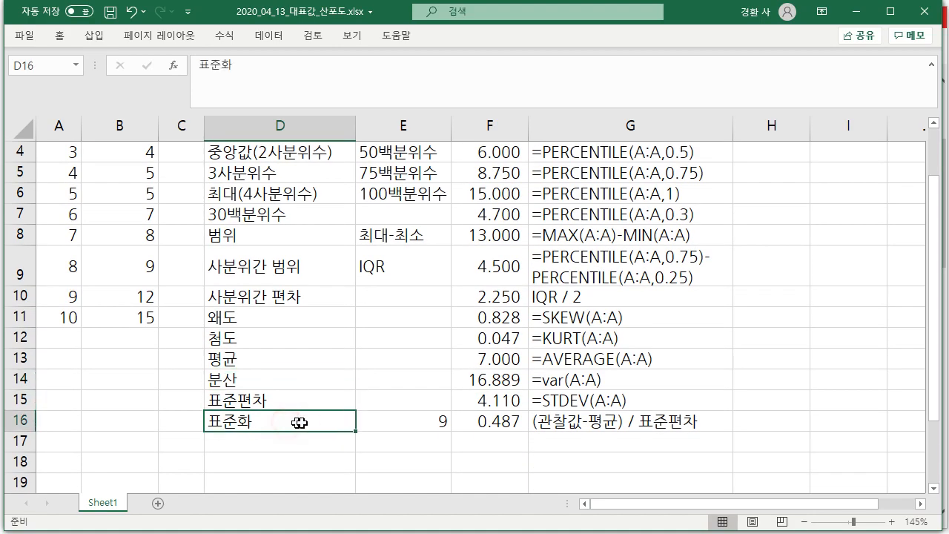
left_click(407, 422)
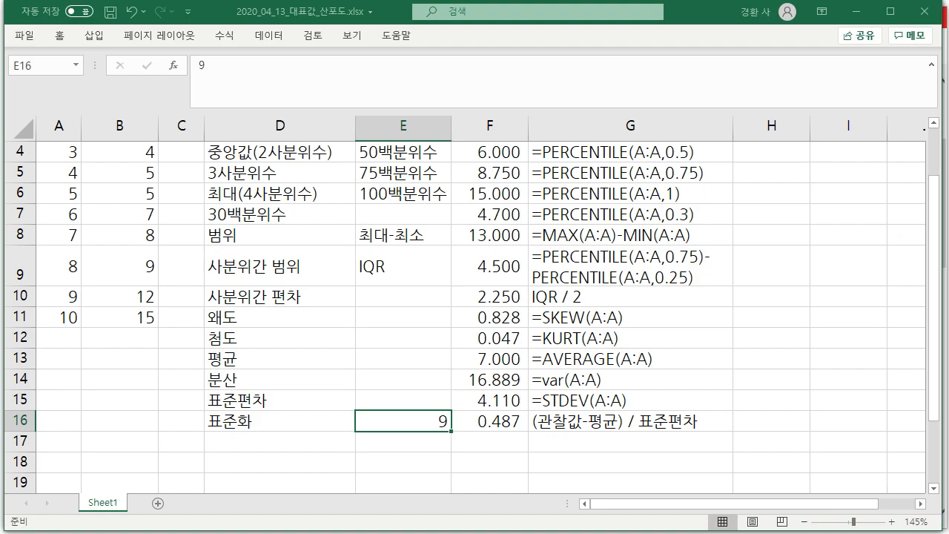
left_click_drag(158, 141, 136, 175)
mouse_move(139, 217)
left_mouse_down()
mouse_move(137, 158)
mouse_move(140, 222)
left_mouse_up()
left_click_drag(222, 203, 212, 223)
mouse_move(270, 200)
left_mouse_down()
mouse_move(288, 229)
mouse_move(305, 221)
left_mouse_up()
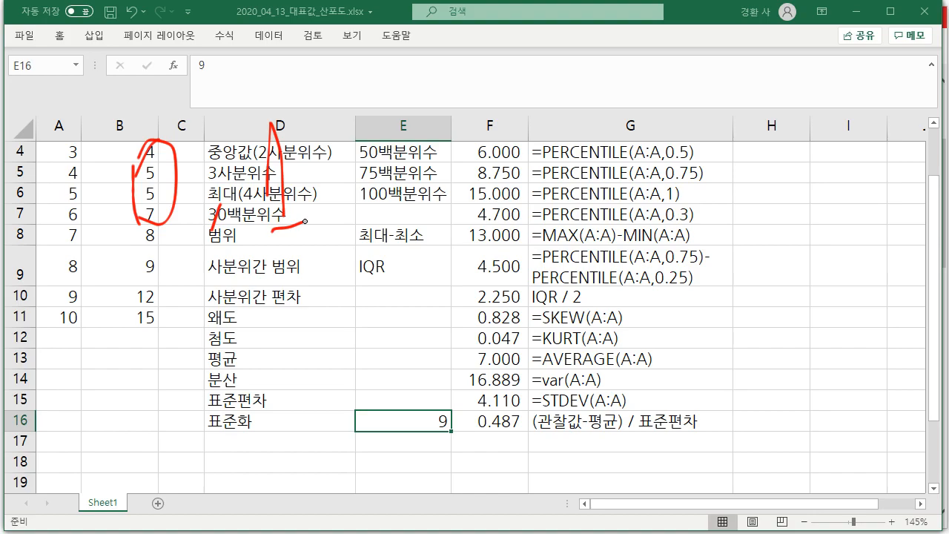
Step: Handwrite the standardization formula X-M over sigma across the sheet, and clear all the ink
left_click_drag(224, 267, 183, 346)
left_click_drag(176, 272, 222, 340)
left_click_drag(243, 305, 284, 295)
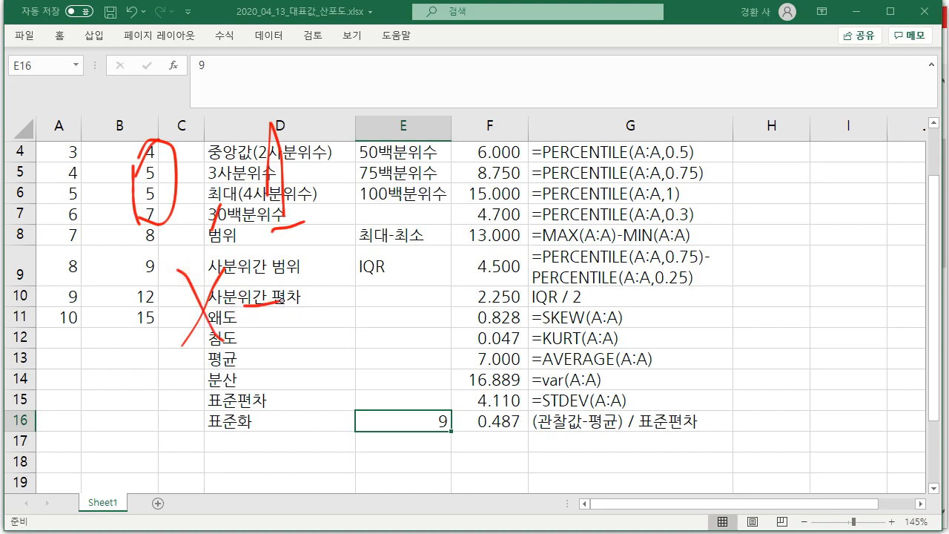
mouse_move(305, 335)
left_mouse_down()
mouse_move(341, 279)
mouse_move(387, 261)
mouse_move(373, 341)
left_mouse_up()
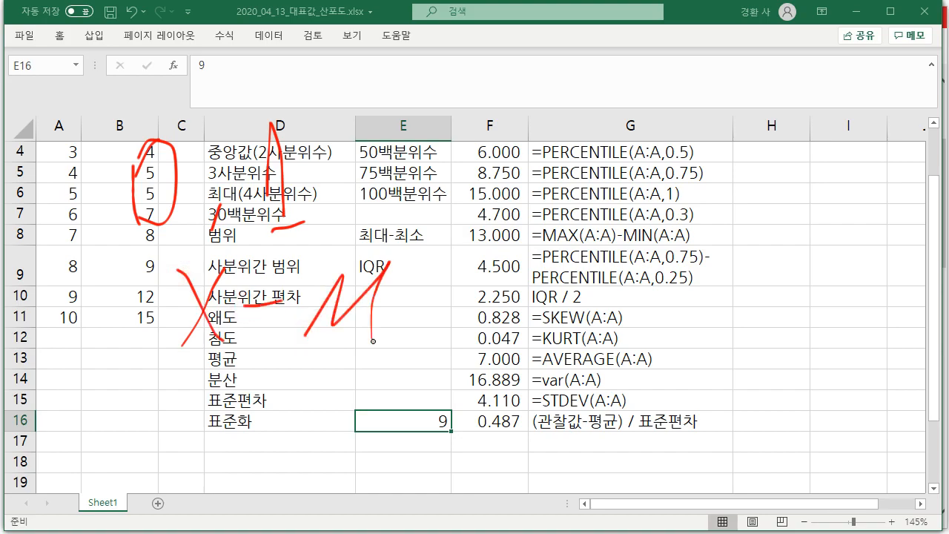
left_click_drag(144, 383, 440, 345)
mouse_move(304, 407)
left_mouse_down()
mouse_move(296, 449)
mouse_move(263, 419)
left_mouse_up()
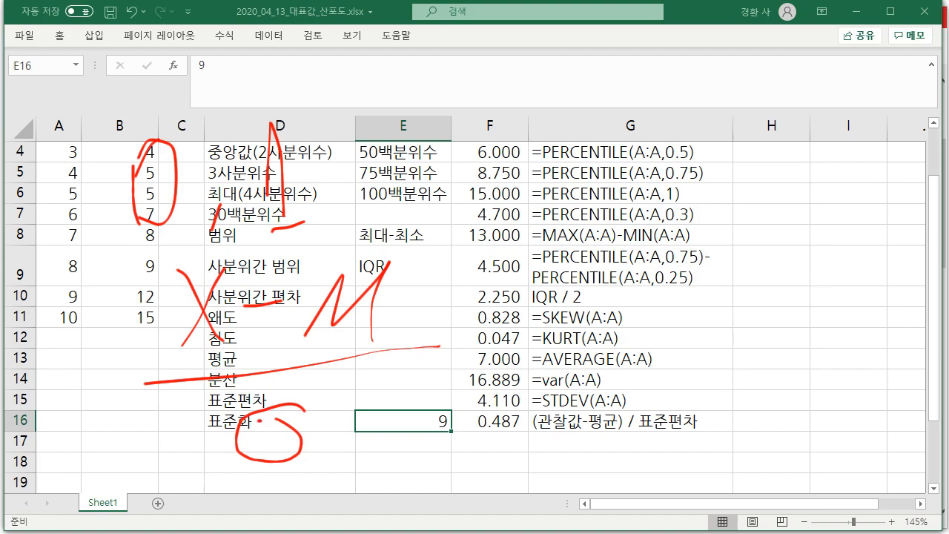
key("Escape")
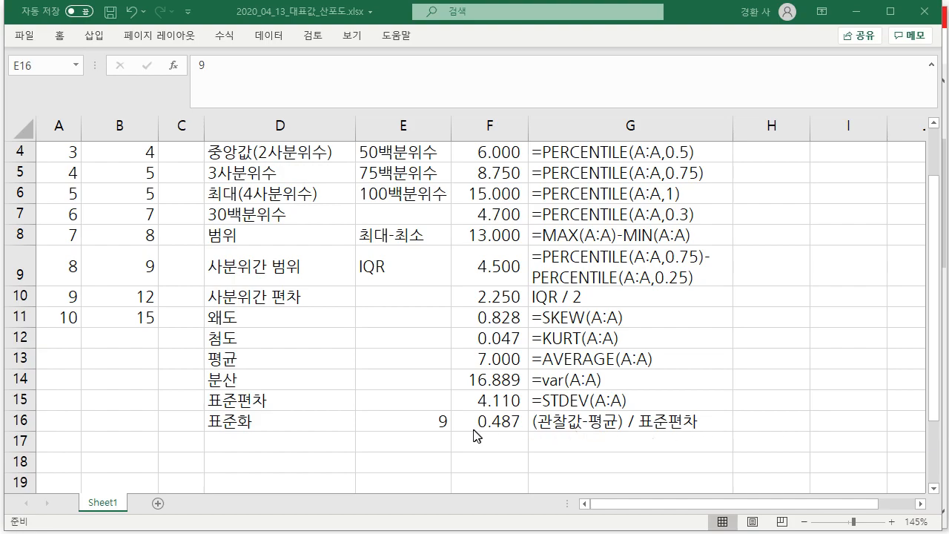
Step: Check the standardization formula in F16 and reproduce it in F17 with =(9-7)/F15
left_click(494, 421)
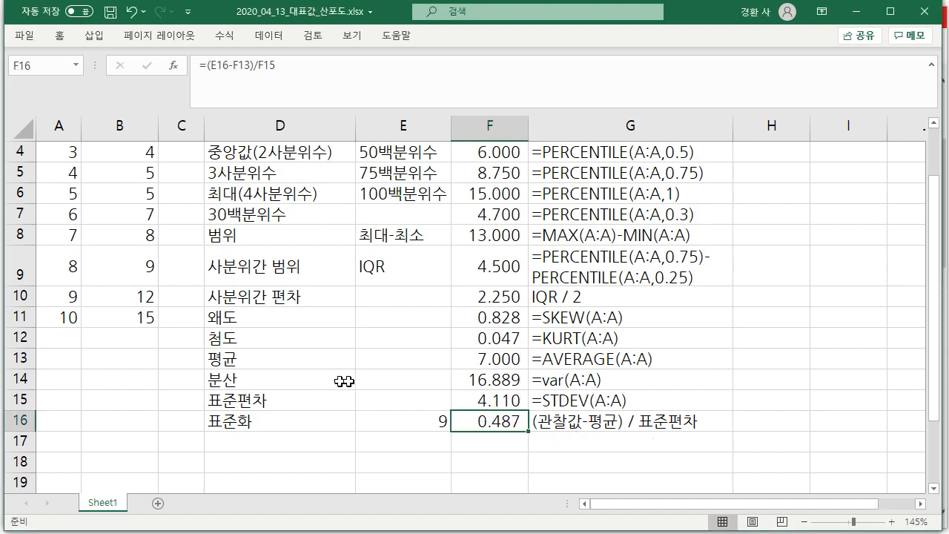
left_click(460, 439)
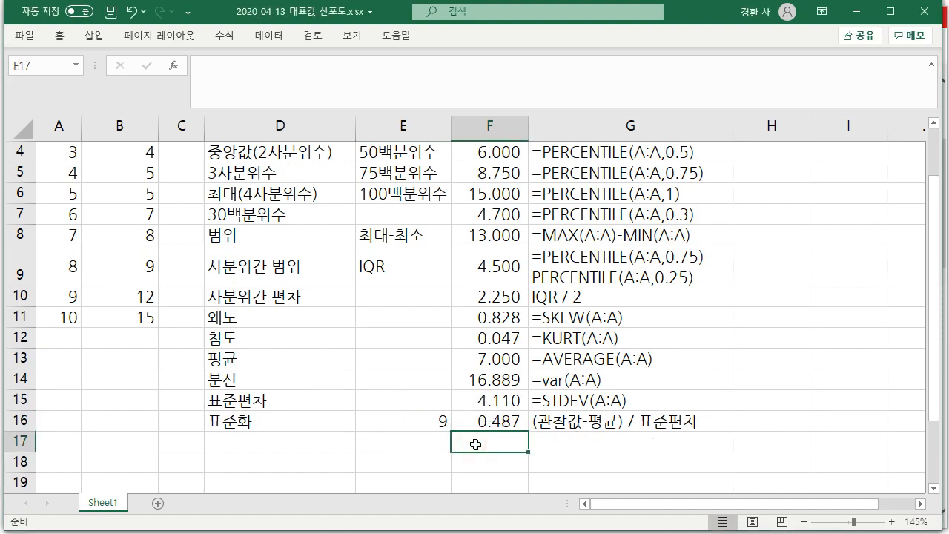
type("=(")
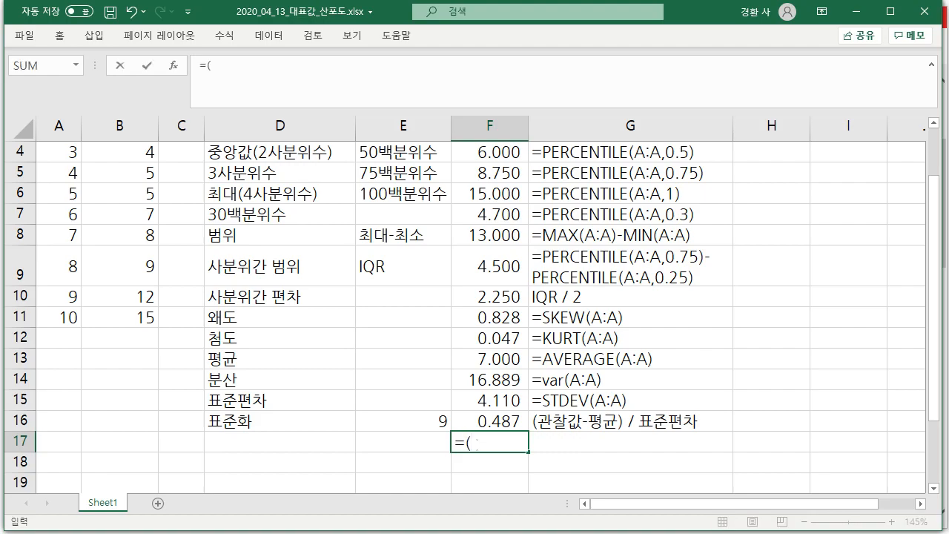
type("9-7")
type(")/")
left_click(515, 400)
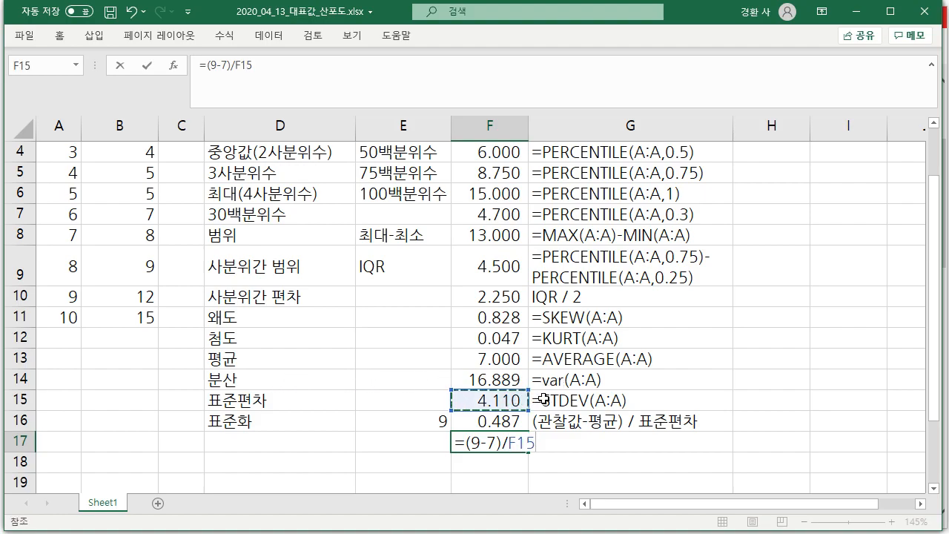
key("Return")
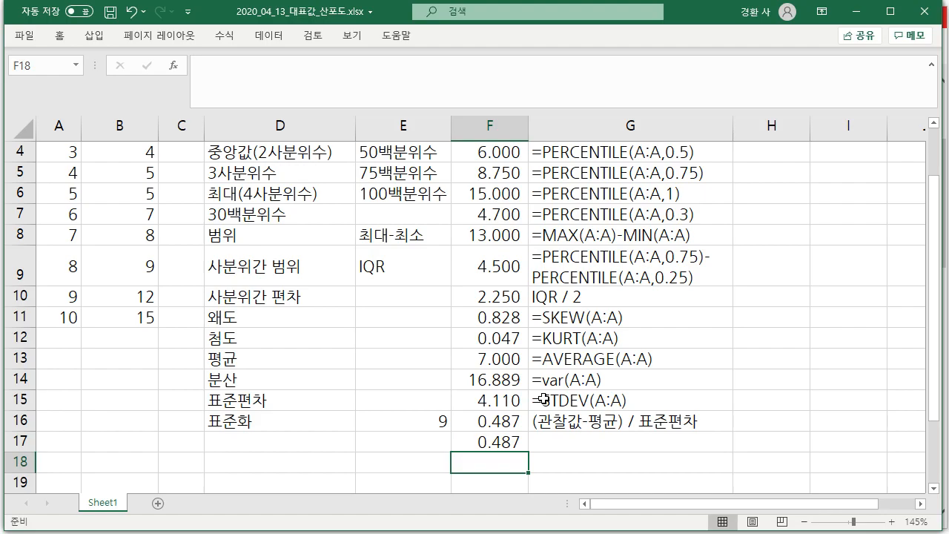
left_click(495, 442)
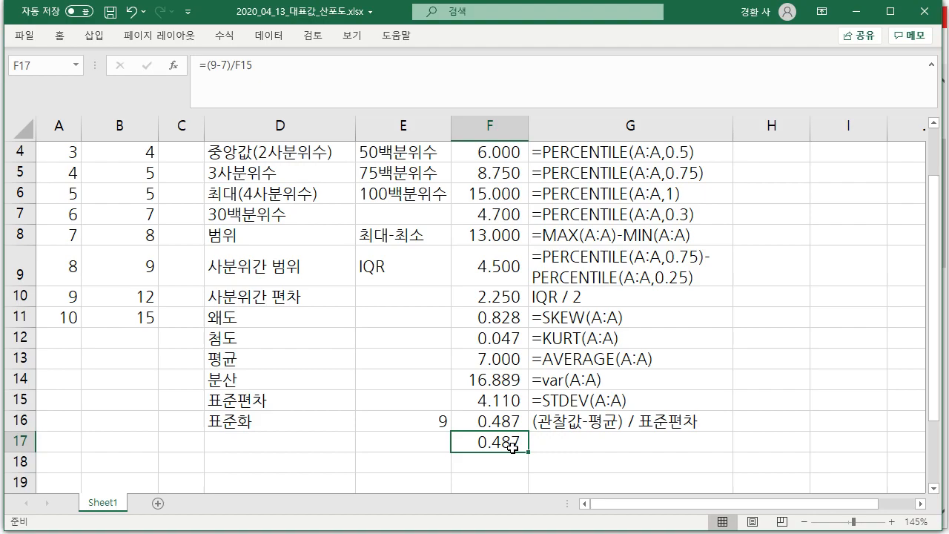
Step: Sketch a bell curve with two vertical lines and the handwritten labels 0, 7 and 9 over the sheet, and clear the ink
left_click_drag(119, 380, 243, 215)
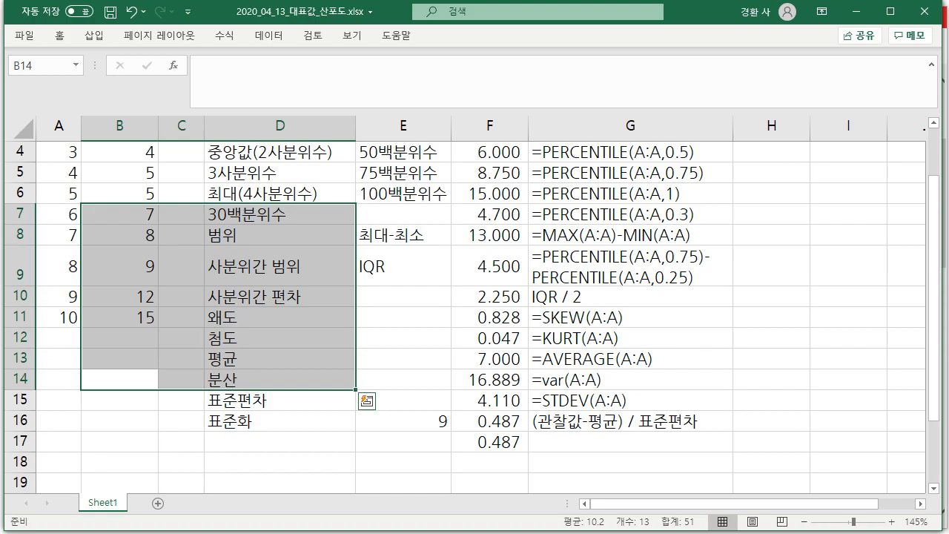
mouse_move(167, 405)
left_mouse_down()
mouse_move(197, 402)
mouse_move(325, 252)
mouse_move(490, 148)
mouse_move(725, 393)
mouse_move(758, 401)
left_mouse_up()
left_click_drag(440, 88, 462, 367)
mouse_move(465, 430)
left_mouse_down()
mouse_move(473, 454)
mouse_move(468, 445)
left_mouse_up()
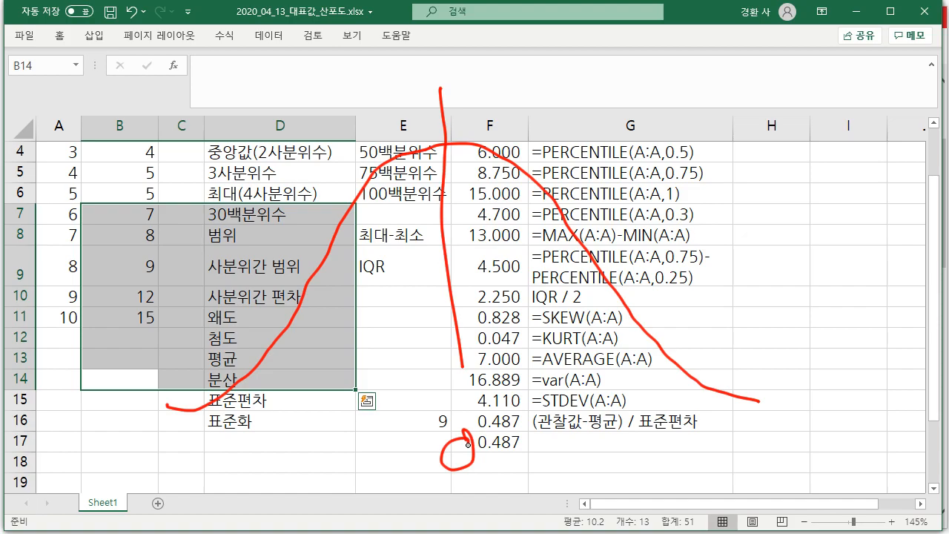
mouse_move(362, 448)
left_mouse_down()
mouse_move(384, 417)
mouse_move(369, 502)
left_mouse_up()
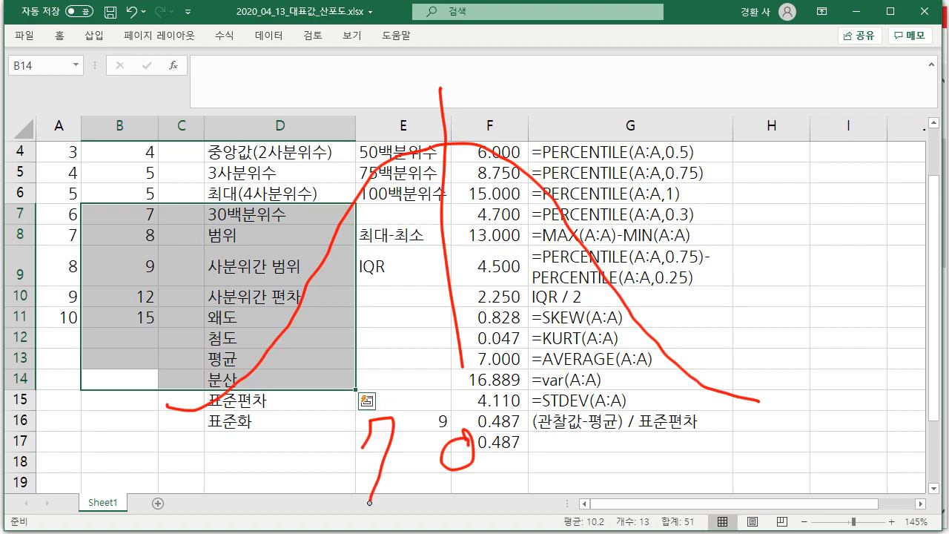
mouse_move(565, 458)
left_mouse_down()
mouse_move(557, 426)
mouse_move(582, 503)
left_mouse_up()
left_click_drag(499, 105, 526, 324)
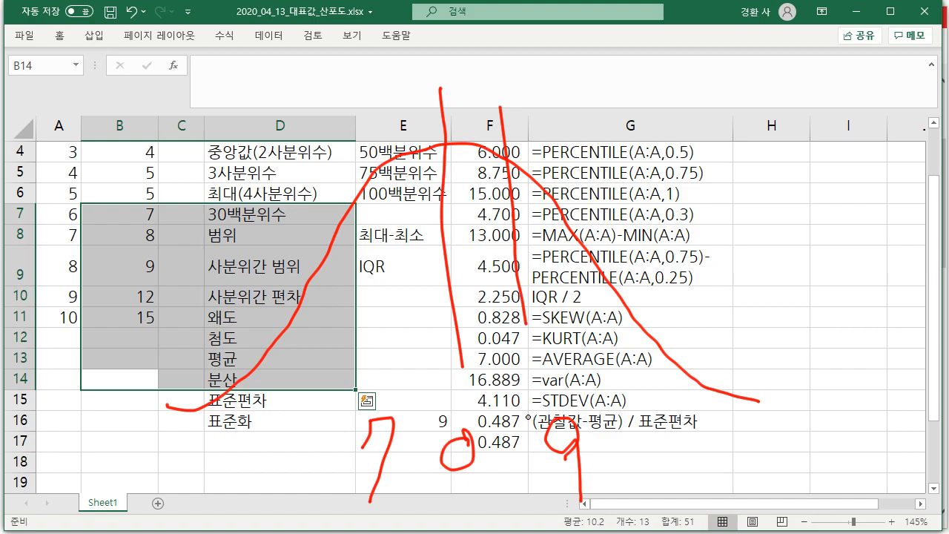
left_click_drag(524, 351, 519, 359)
key("Escape")
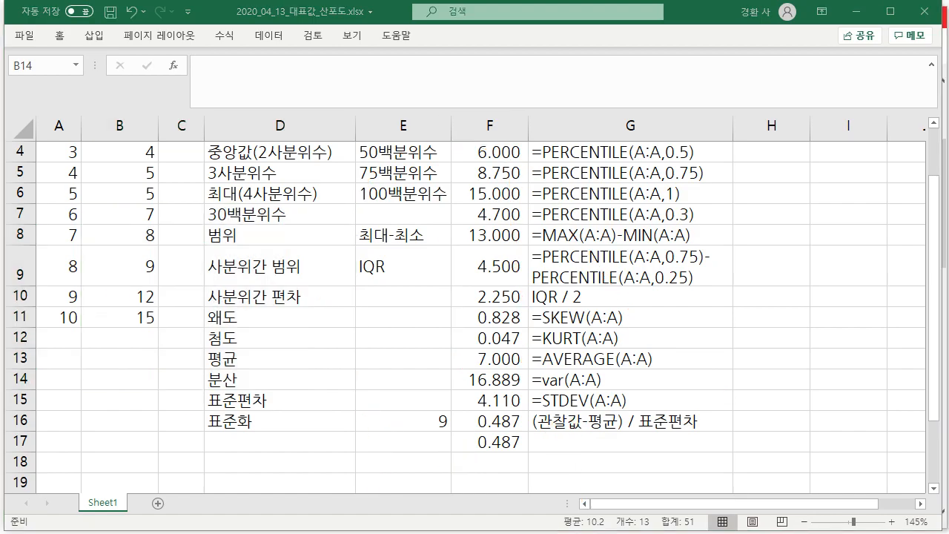
Step: Review the mean in row 13 and the standard deviation in row 15, comparing their labels and values
scroll(695, 402, "up", 1)
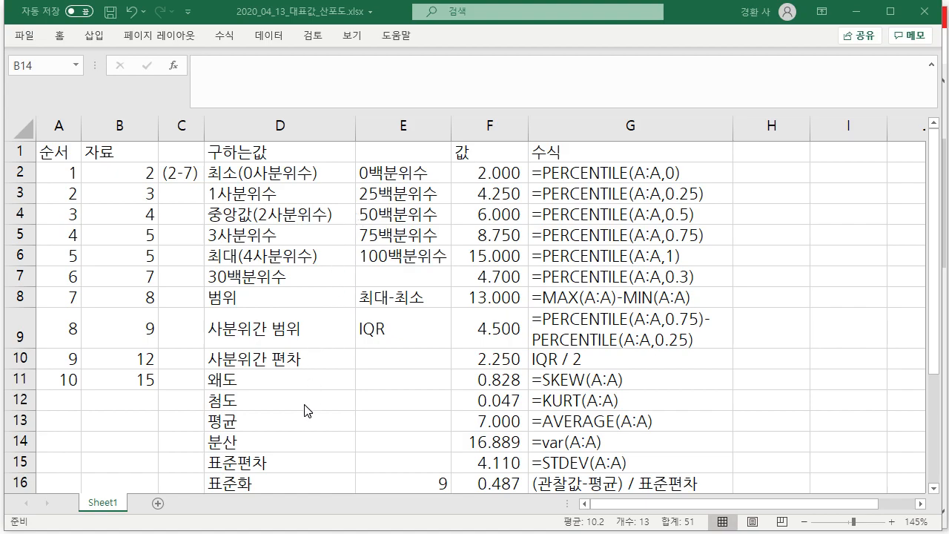
left_click(295, 421)
double_click(294, 421)
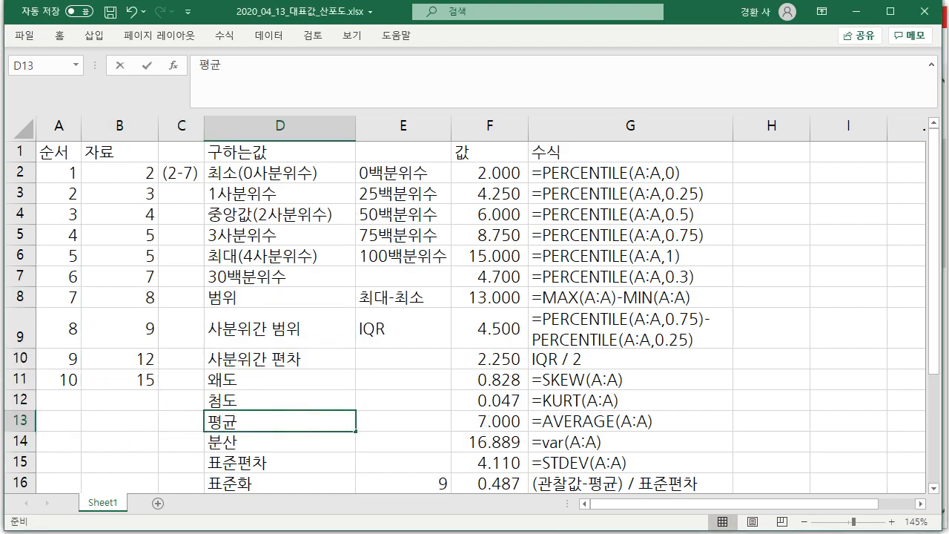
left_click(497, 421)
left_click_drag(296, 467, 475, 464)
left_click_drag(300, 420, 482, 420)
left_click_drag(304, 468, 487, 462)
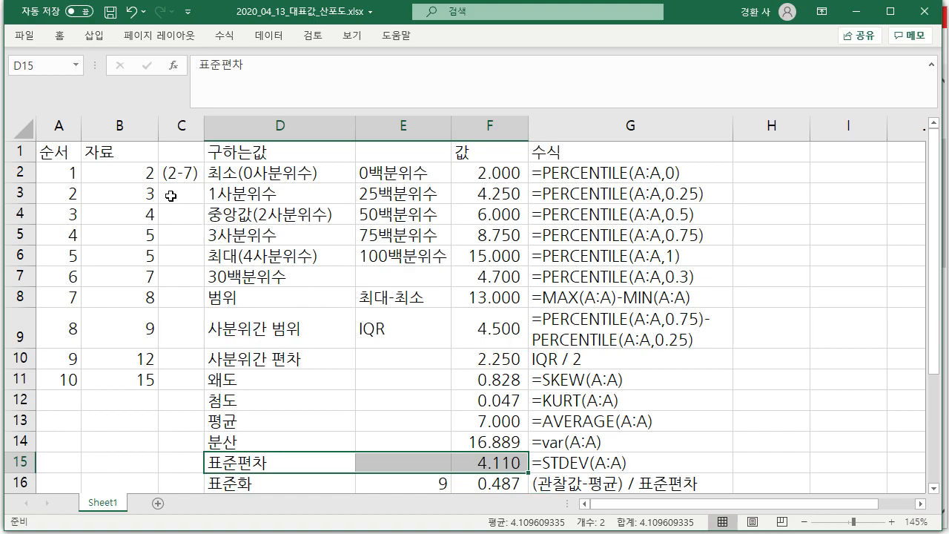
Step: Replace the data values in B3:B9 with 2 to make most of the data set identical
left_click(122, 173)
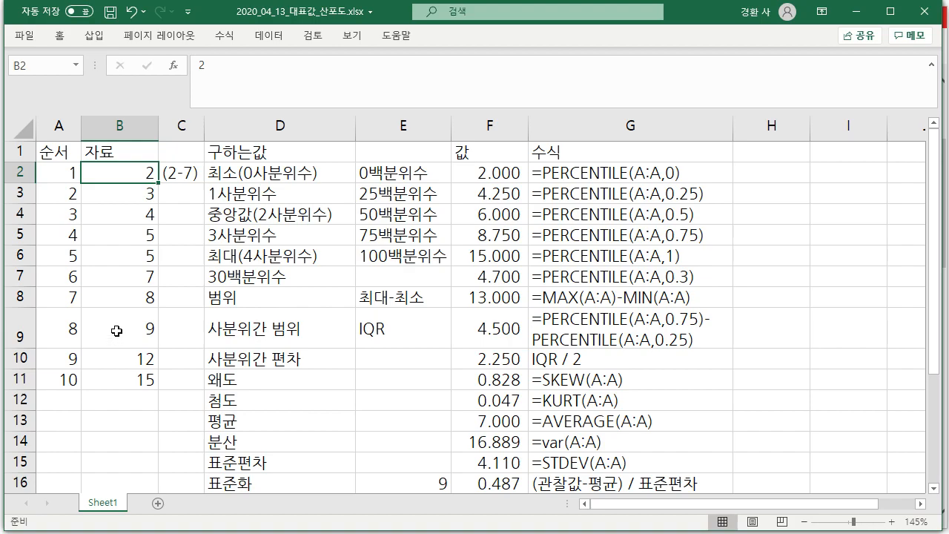
left_click(128, 193)
type("2")
key("Return")
type("2")
key("Return")
type("2 2 2 2 2")
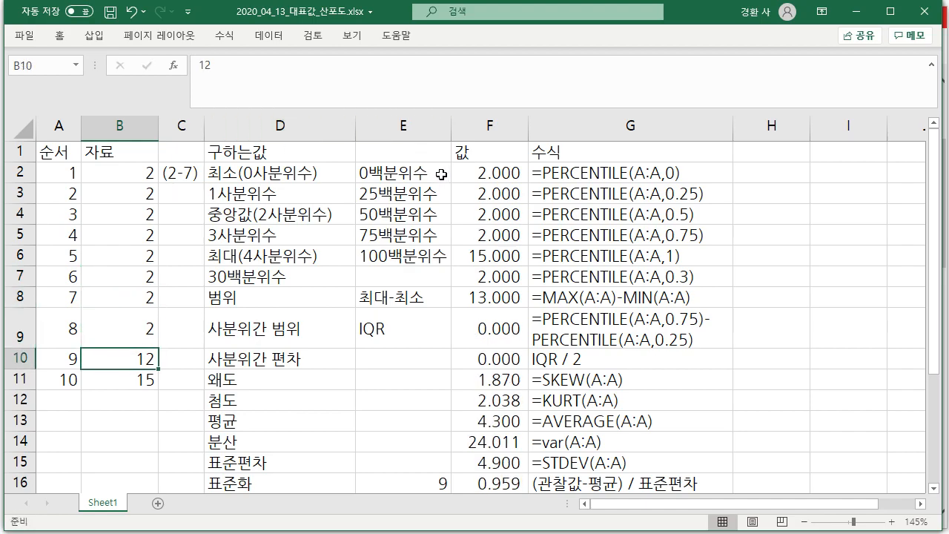
Step: Examine how the minimum, quartiles, median, variance and 30th percentile respond to the changed data
left_click(281, 174)
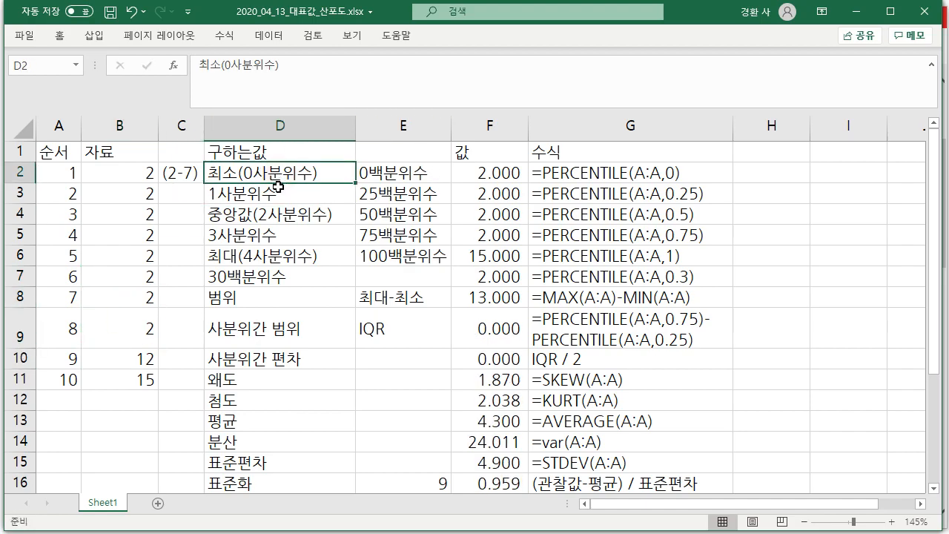
left_click(276, 193)
left_click(279, 214)
left_click(276, 234)
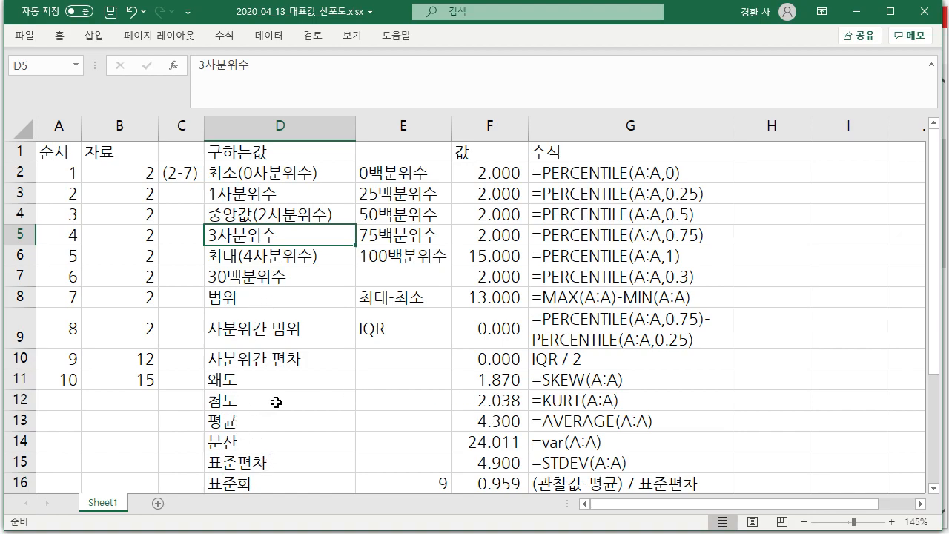
left_click(505, 443)
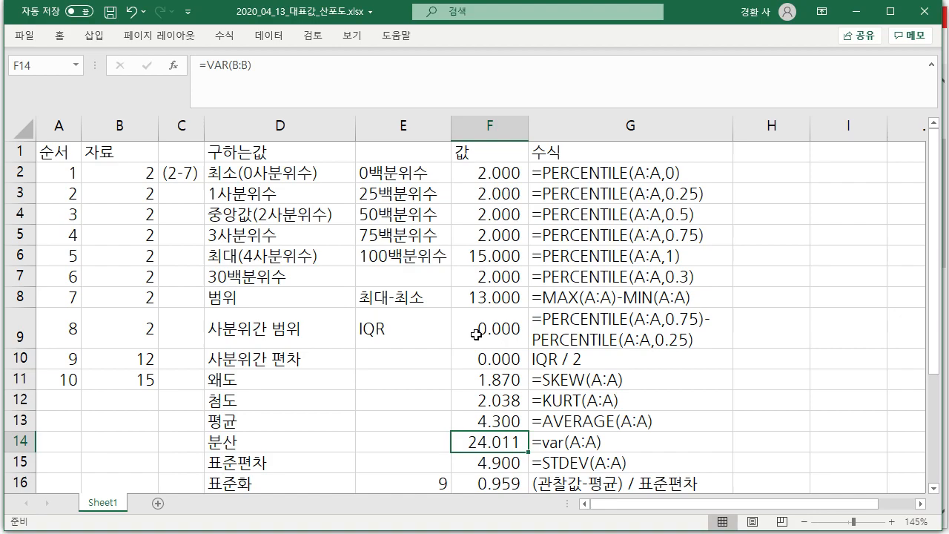
left_click(271, 277)
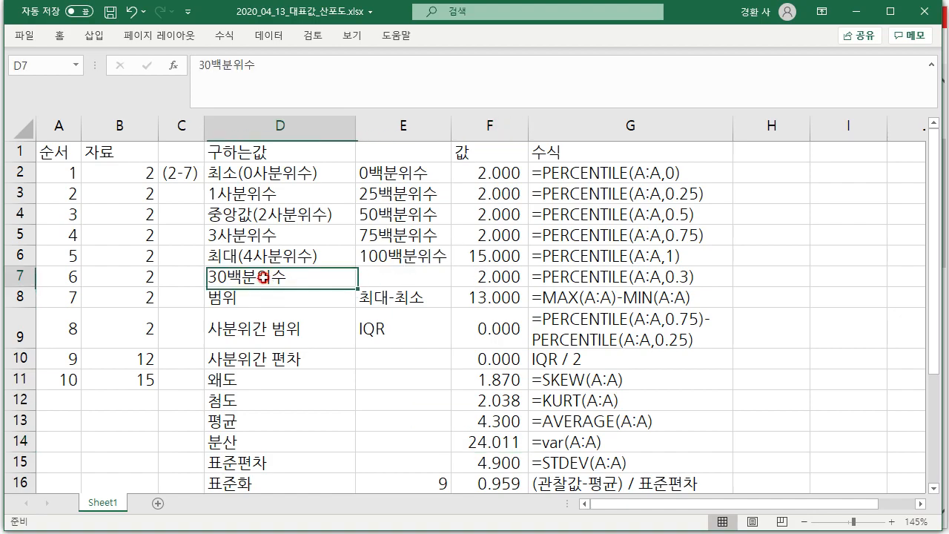
left_click(488, 277)
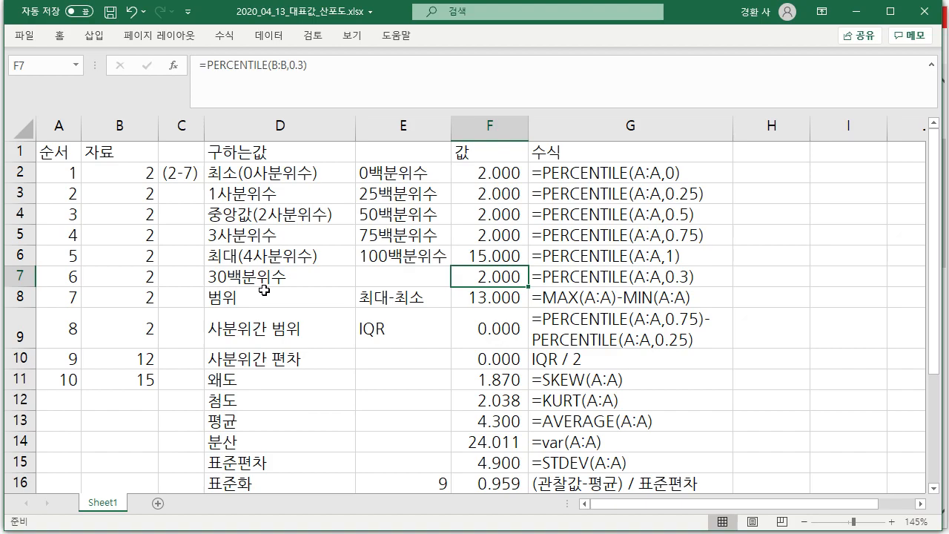
Step: Undo the replacement of the data values in B3:B9
key("ctrl+z")
key("ctrl+z")
key("ctrl+z")
key("ctrl+z")
key("ctrl+z")
key("ctrl+z")
key("ctrl+z")
key("ctrl+z")
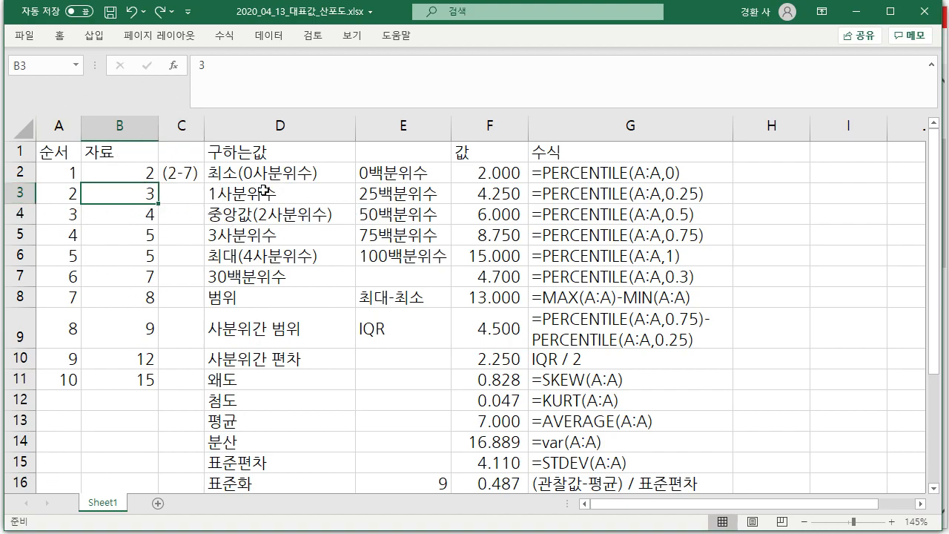
Step: Check the 30th percentile formula in F7 against its label in D7 and the minimum in F2
left_click(495, 281)
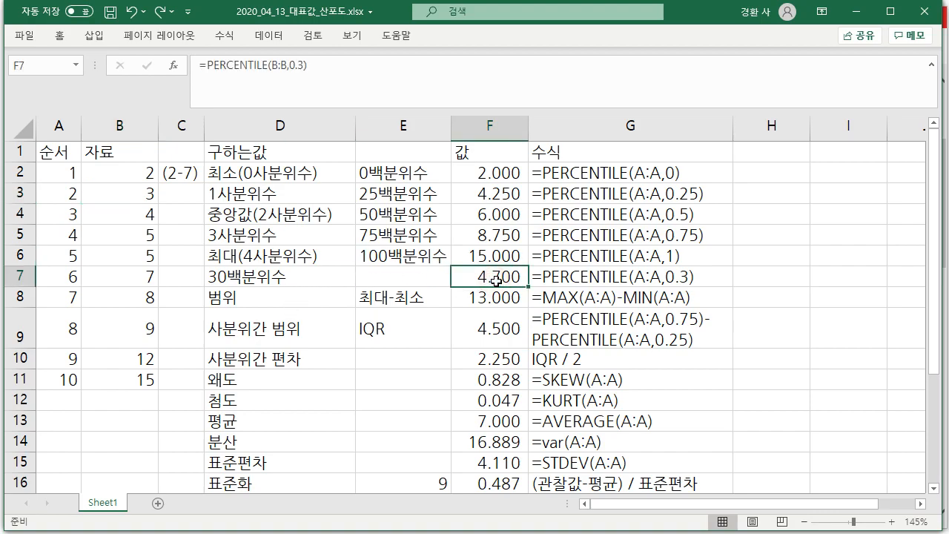
left_click(479, 173)
left_click(481, 272)
left_click(252, 277)
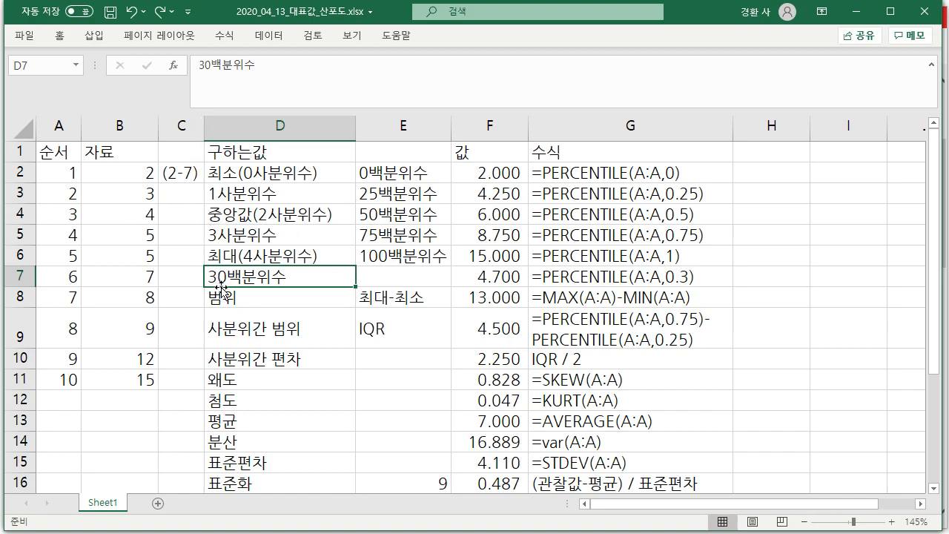
left_click(493, 281)
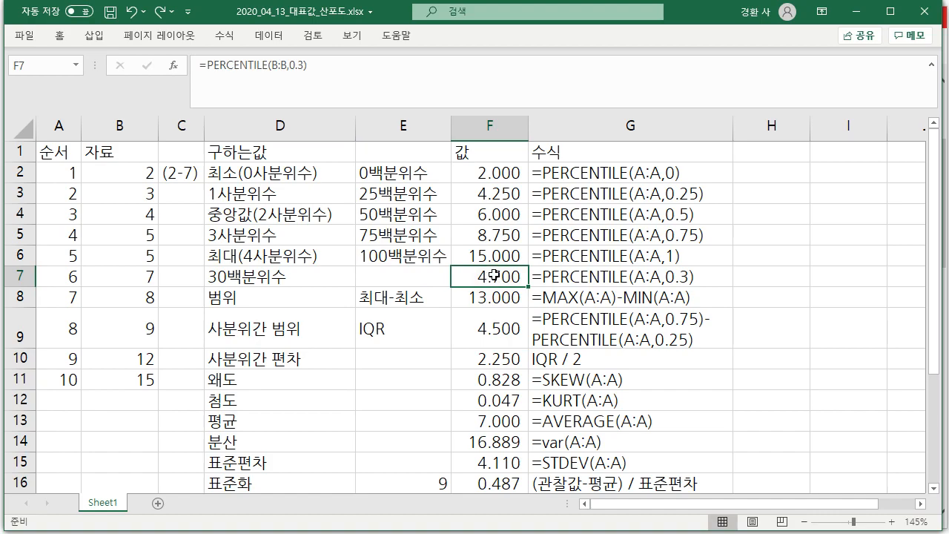
left_click(273, 279)
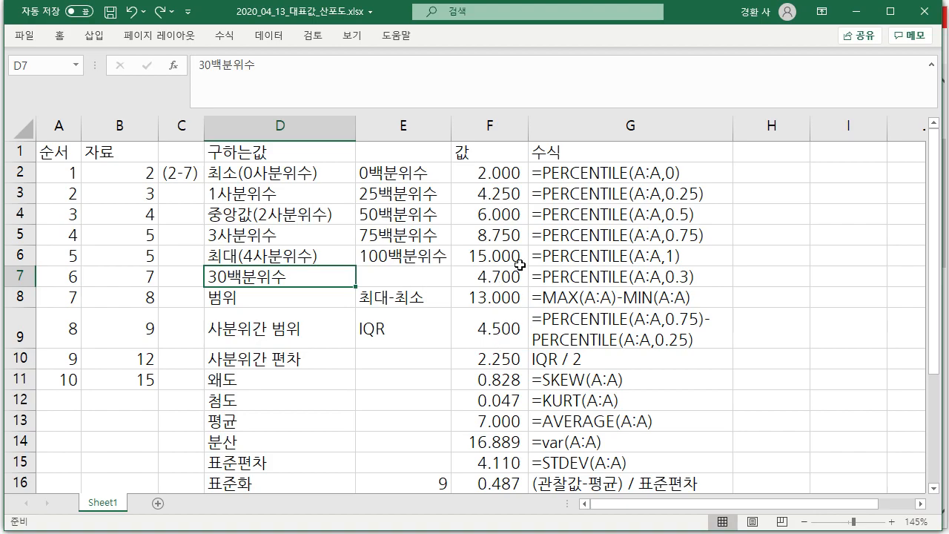
left_click(249, 278)
Step: Clear the contents of column C, removing the (2-7) note beside the data
left_click(182, 124)
key("Delete")
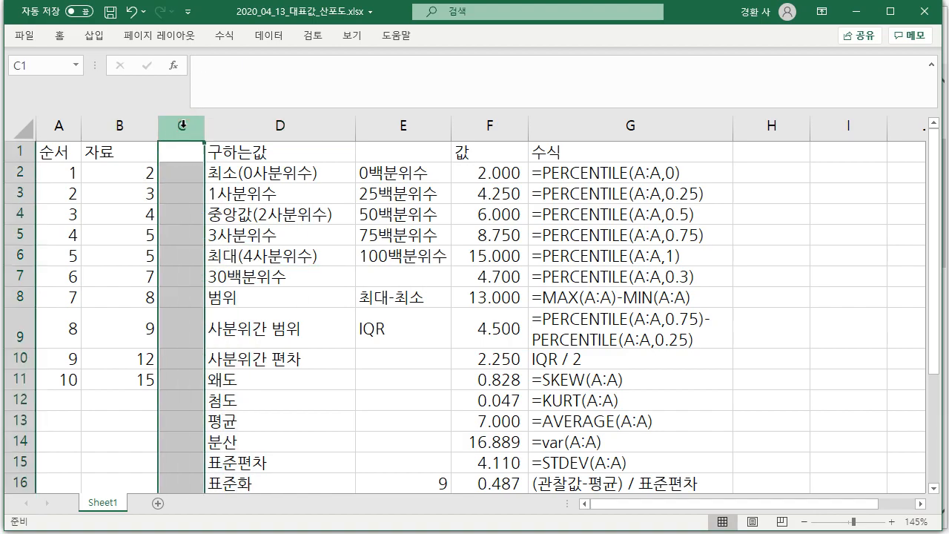